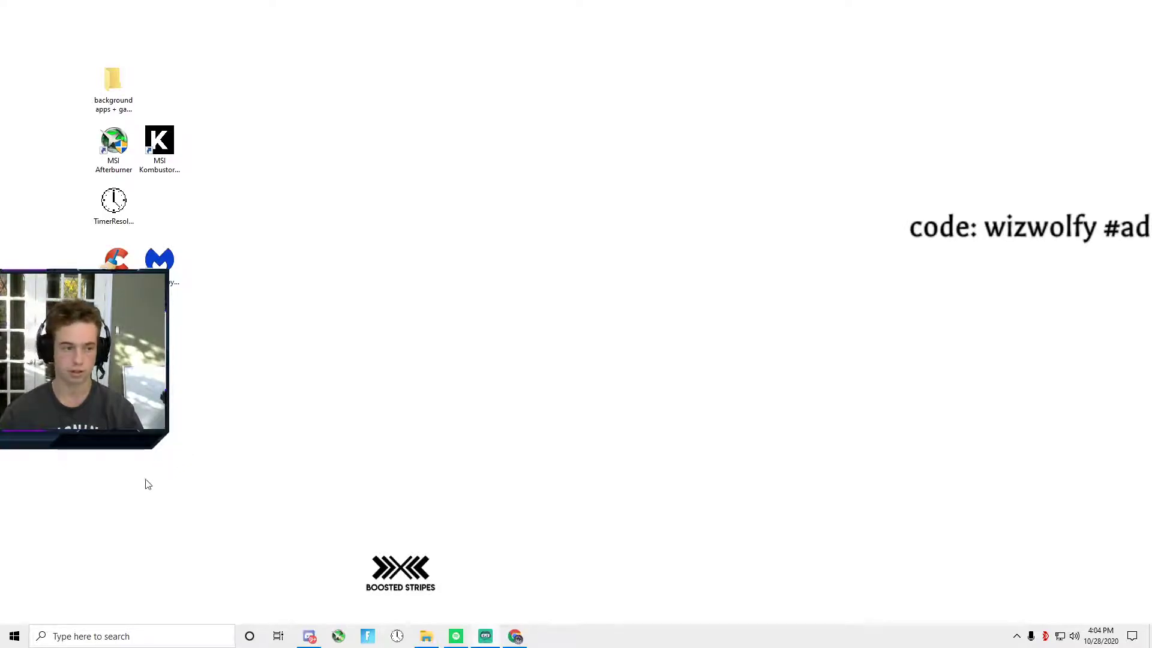
# Open the Background apps privacy settings and switch letting apps run in the background on, then back off.
pyautogui.click(142, 634)
pyautogui.write('backgr')
pyautogui.press('Return')
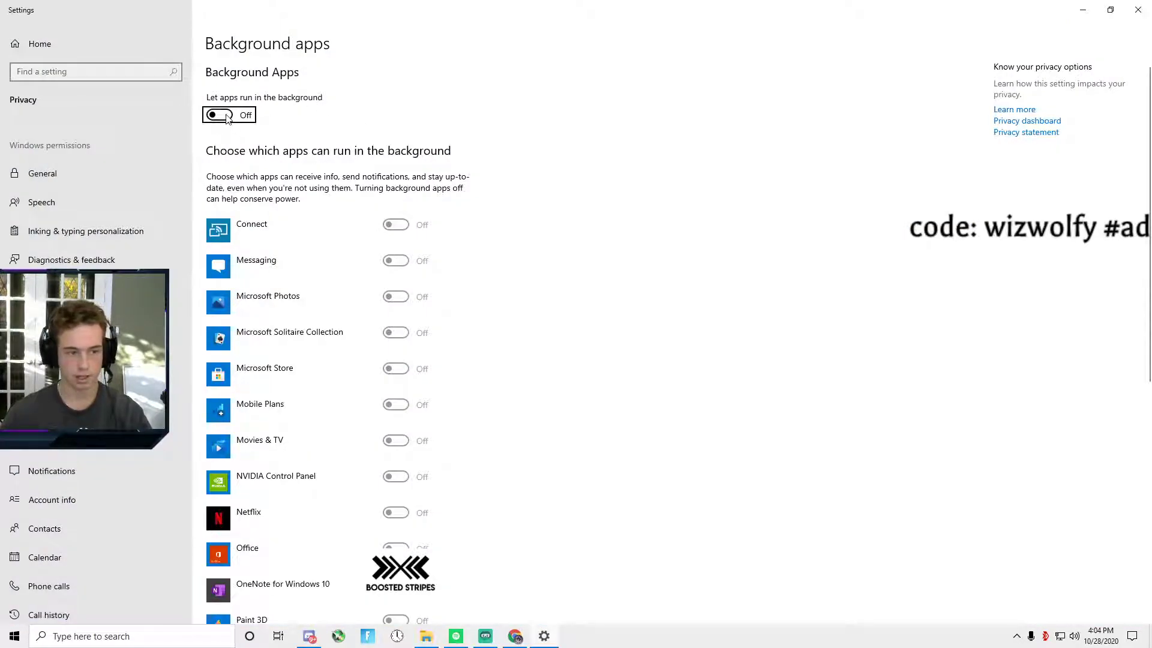
pyautogui.click(223, 115)
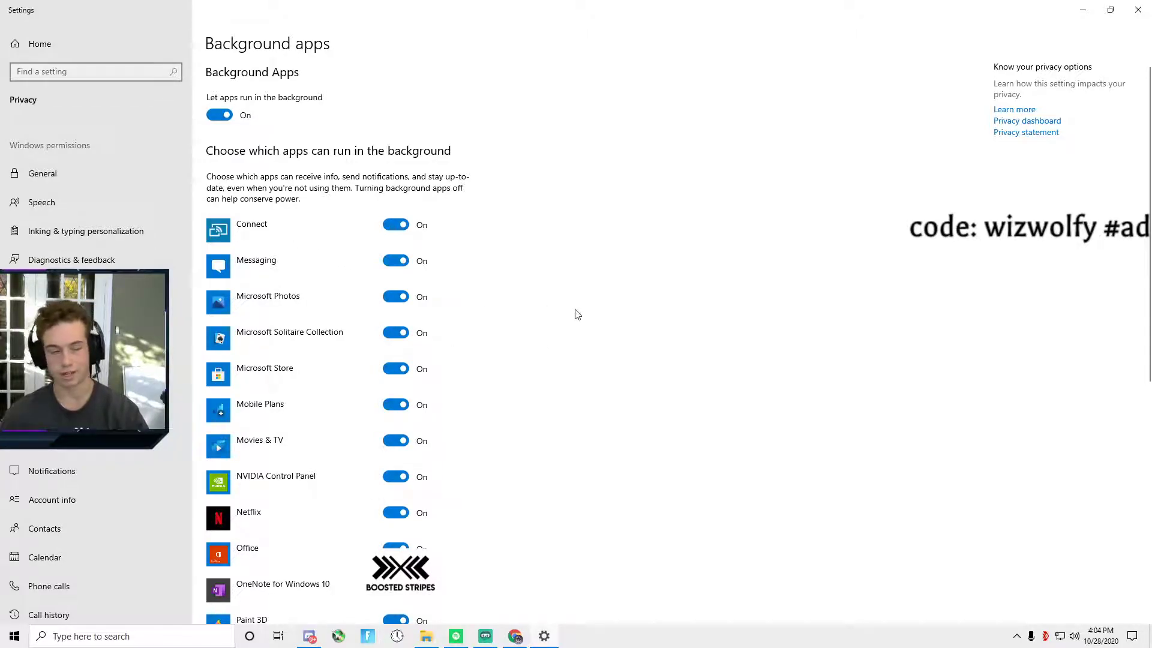
pyautogui.scroll(-5, 373, 288)
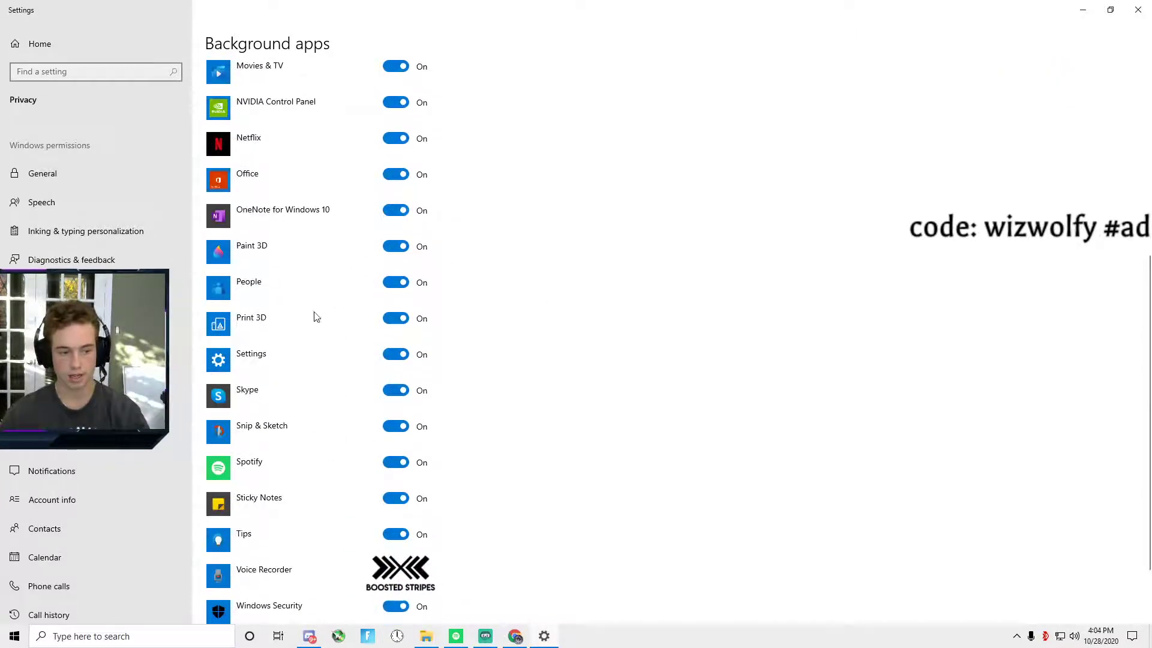
pyautogui.scroll(3, 283, 144)
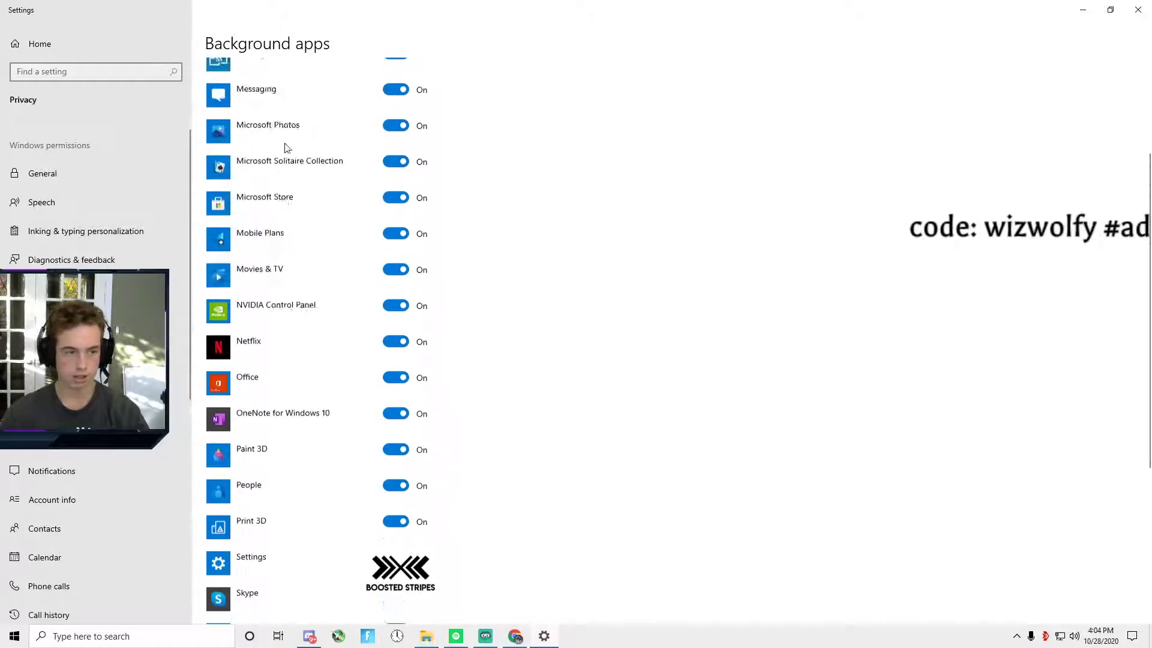
pyautogui.scroll(4, 284, 144)
pyautogui.click(219, 115)
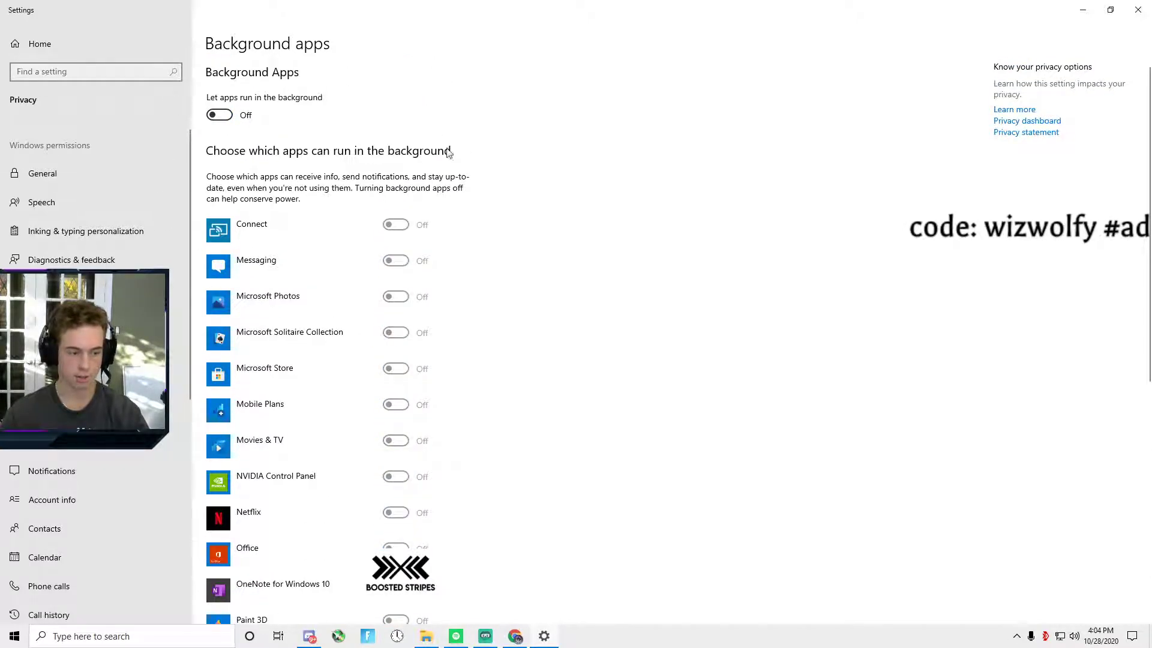
# Review the Location, Camera and Microphone permission pages in the privacy settings, and close Settings.
pyautogui.scroll(-1, 84, 384)
pyautogui.scroll(-1, 84, 384)
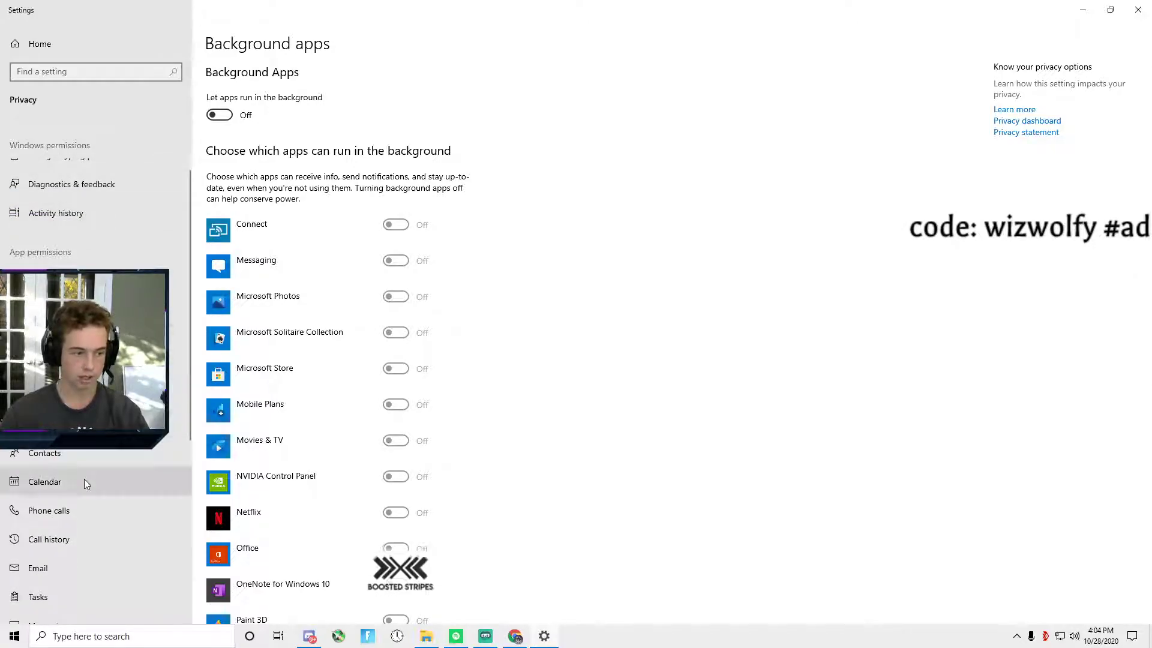
pyautogui.click(83, 280)
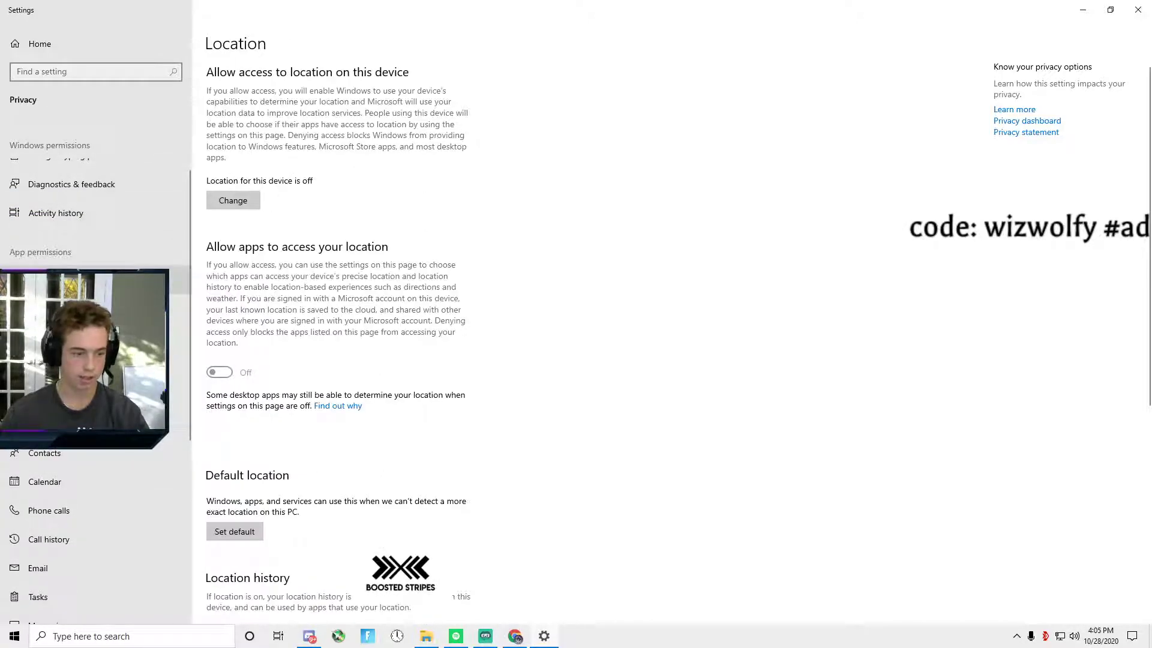
pyautogui.click(84, 309)
pyautogui.click(84, 337)
pyautogui.scroll(-1, 84, 337)
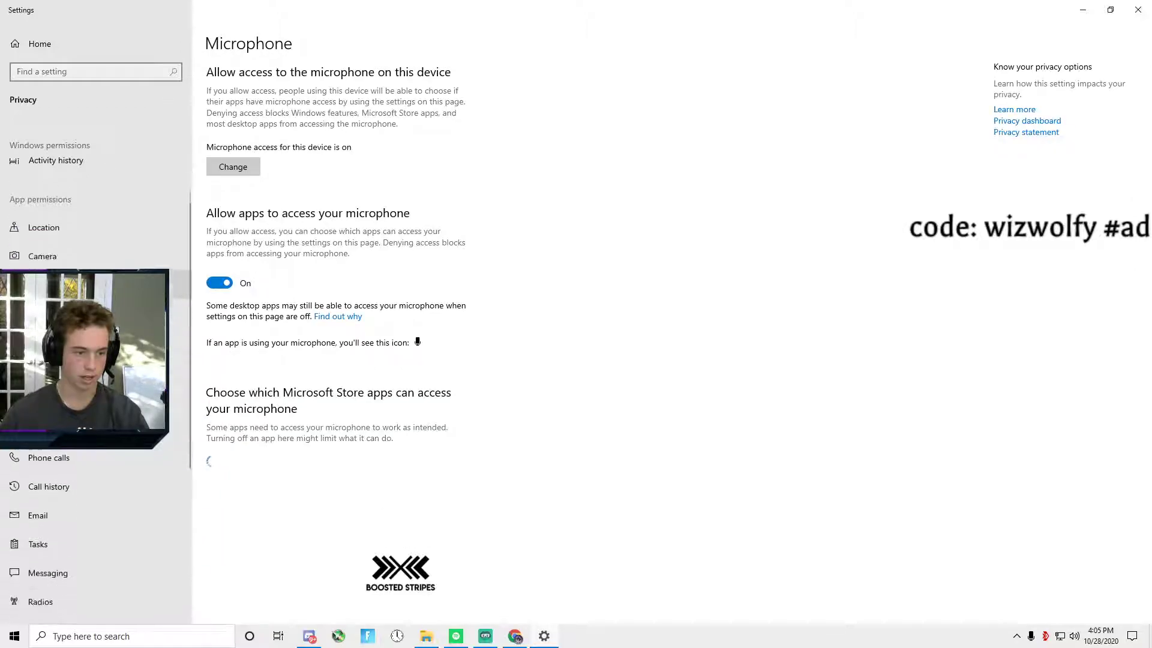
pyautogui.scroll(1, 120, 240)
pyautogui.click(120, 229)
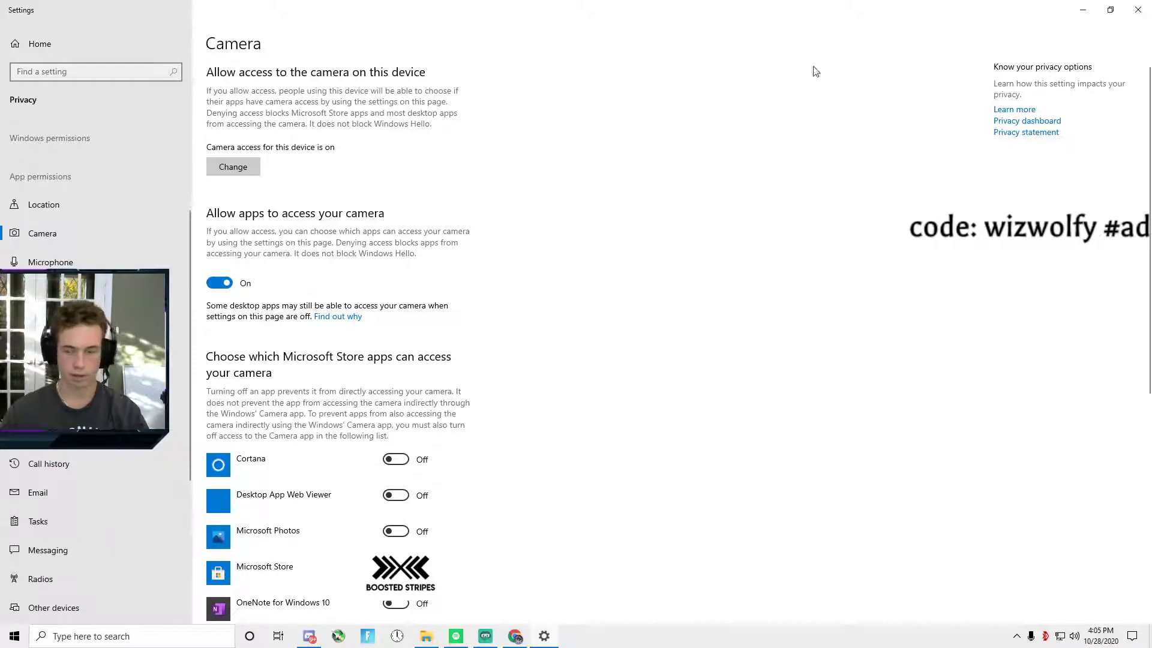
pyautogui.click(1138, 9)
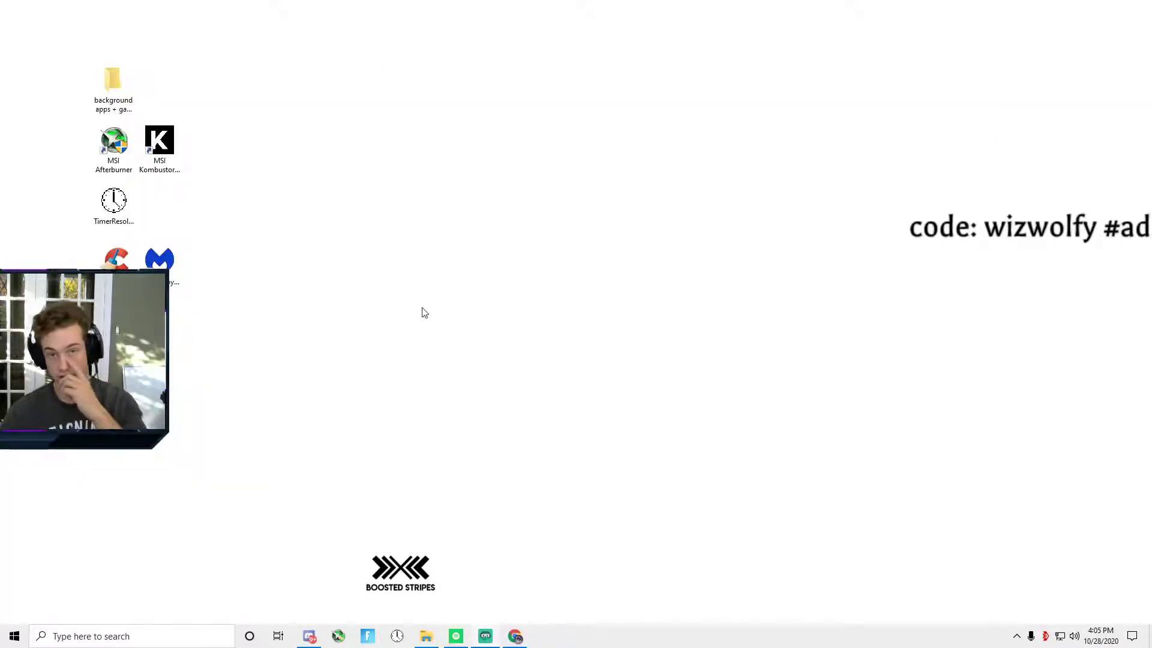
# Open the Windows gaming settings, review the Game bar, Captures and Game Mode pages, and close Settings.
pyautogui.click(144, 636)
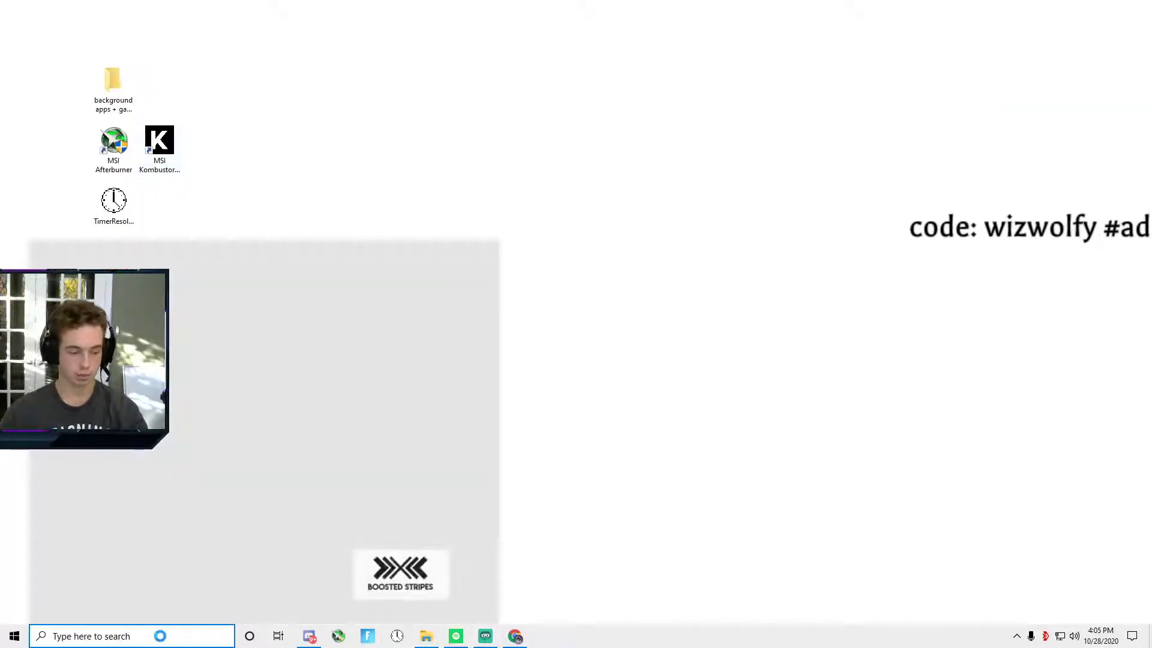
pyautogui.write('game')
pyautogui.press('Return')
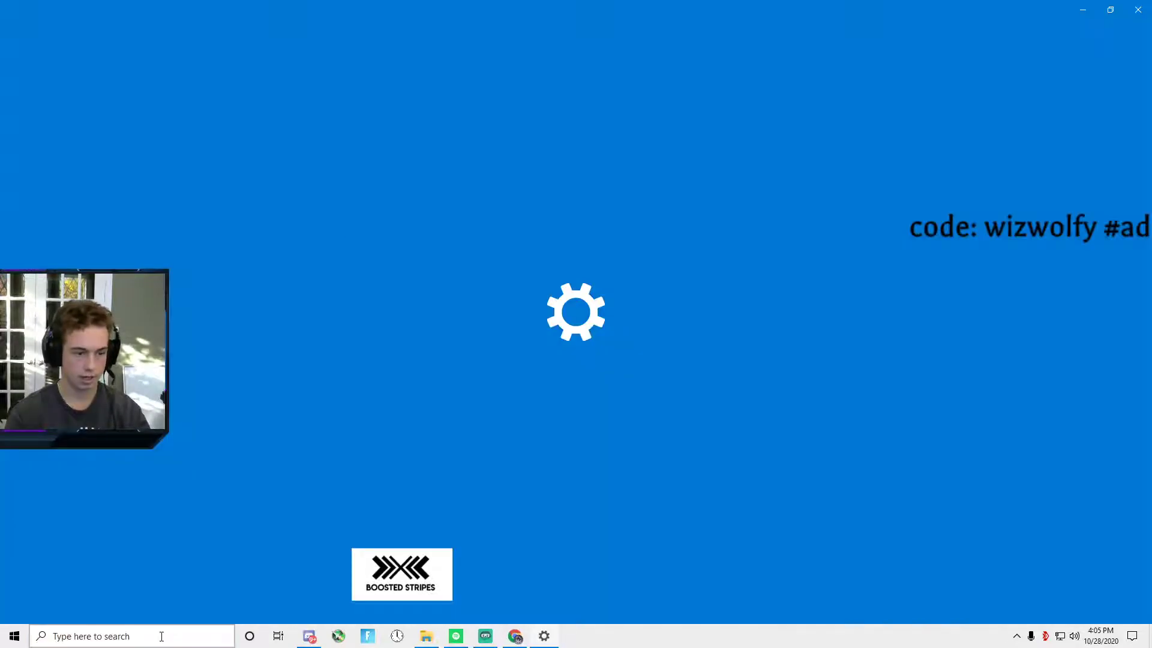
pyautogui.click(74, 138)
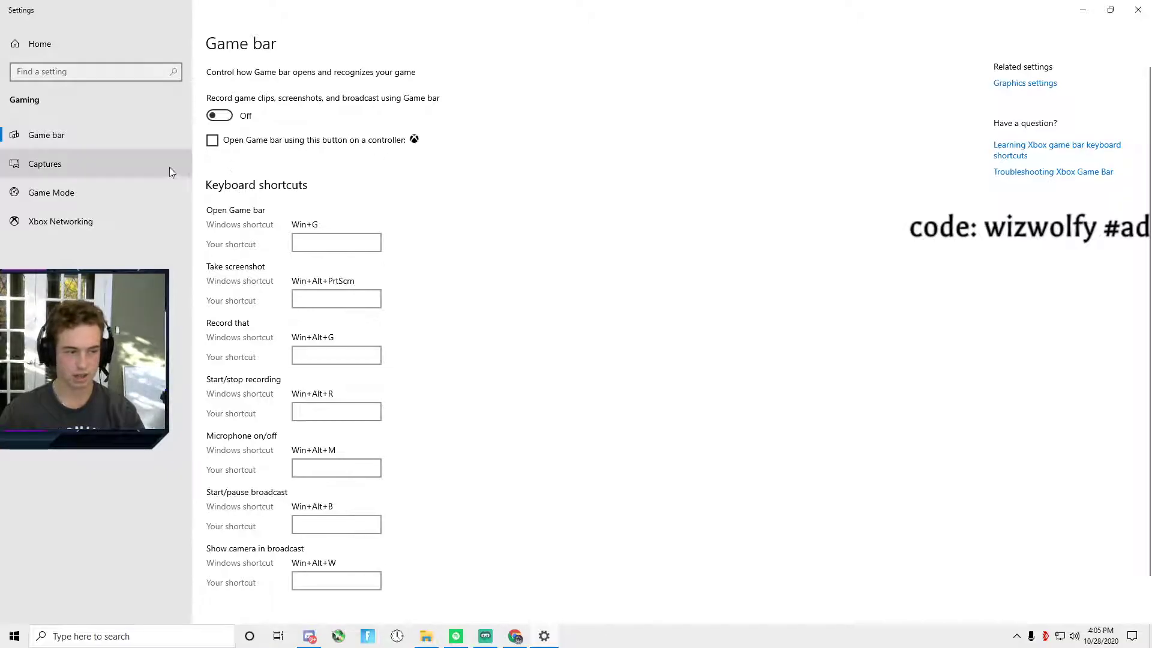
pyautogui.click(191, 164)
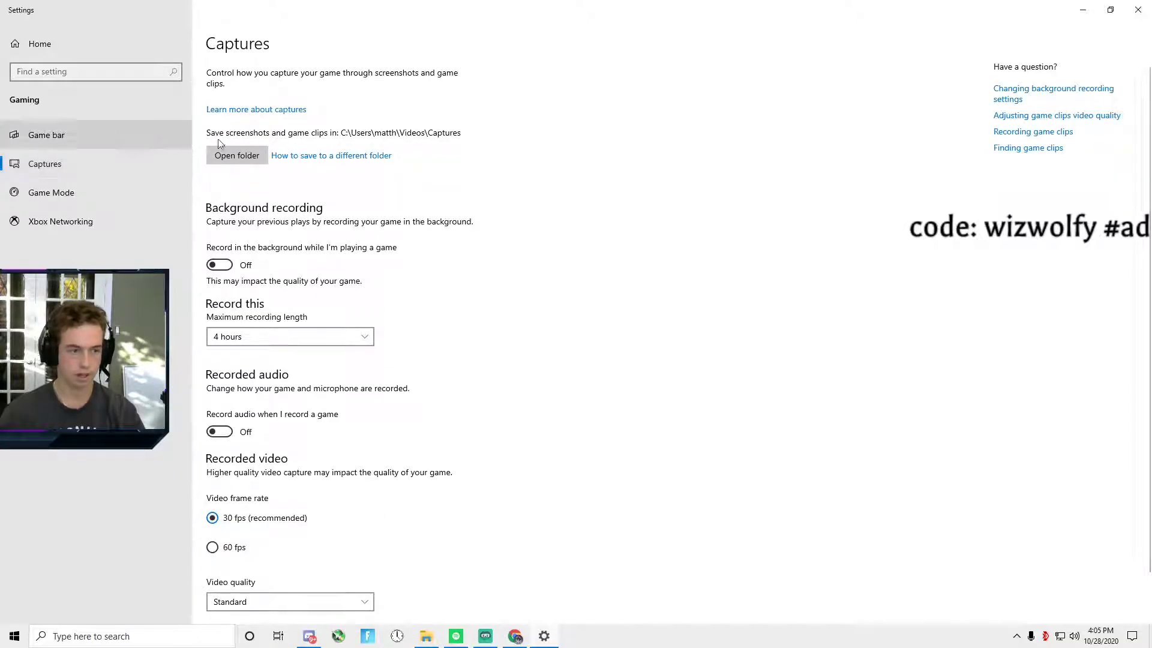
pyautogui.scroll(-1, 137, 224)
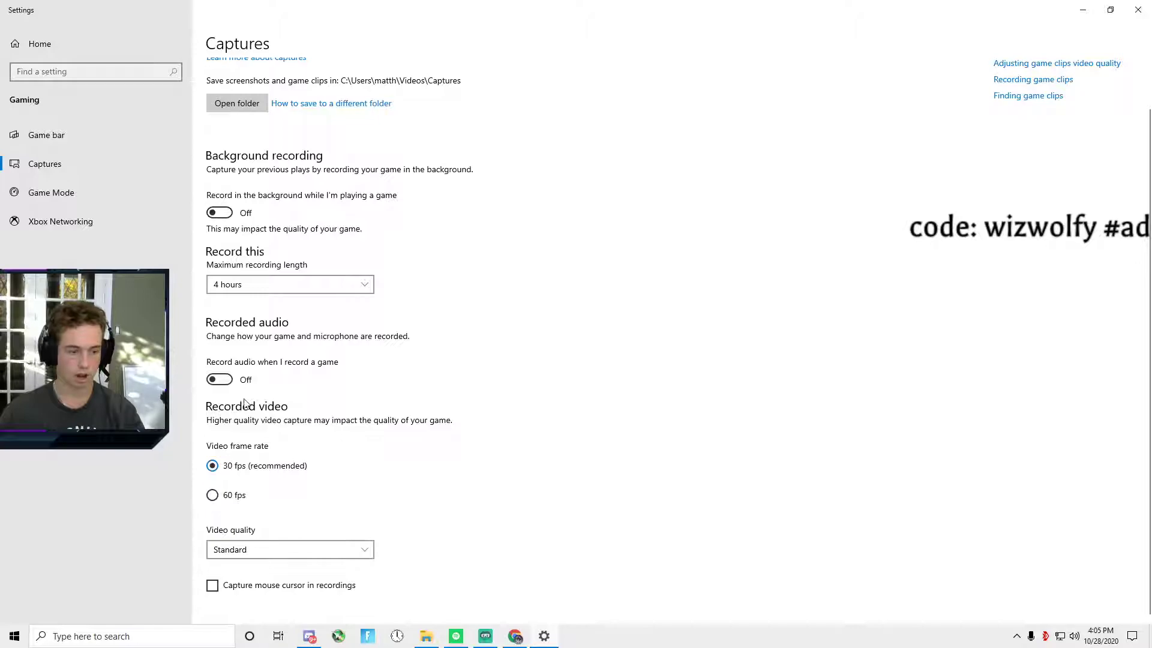
pyautogui.click(73, 196)
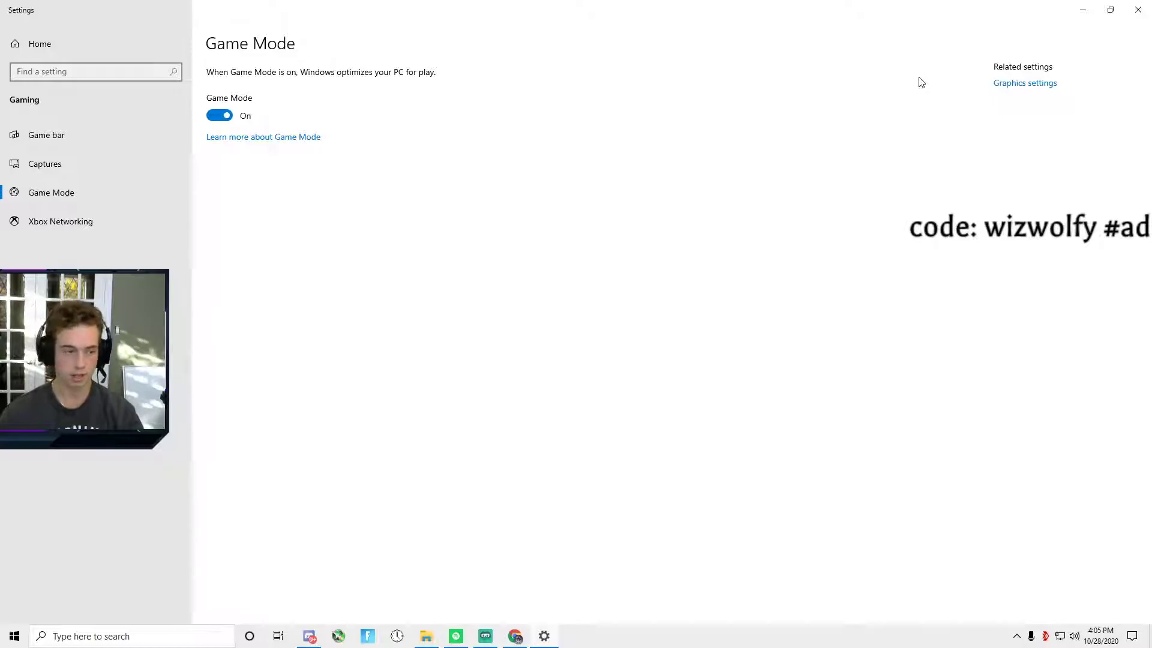
pyautogui.click(1135, 10)
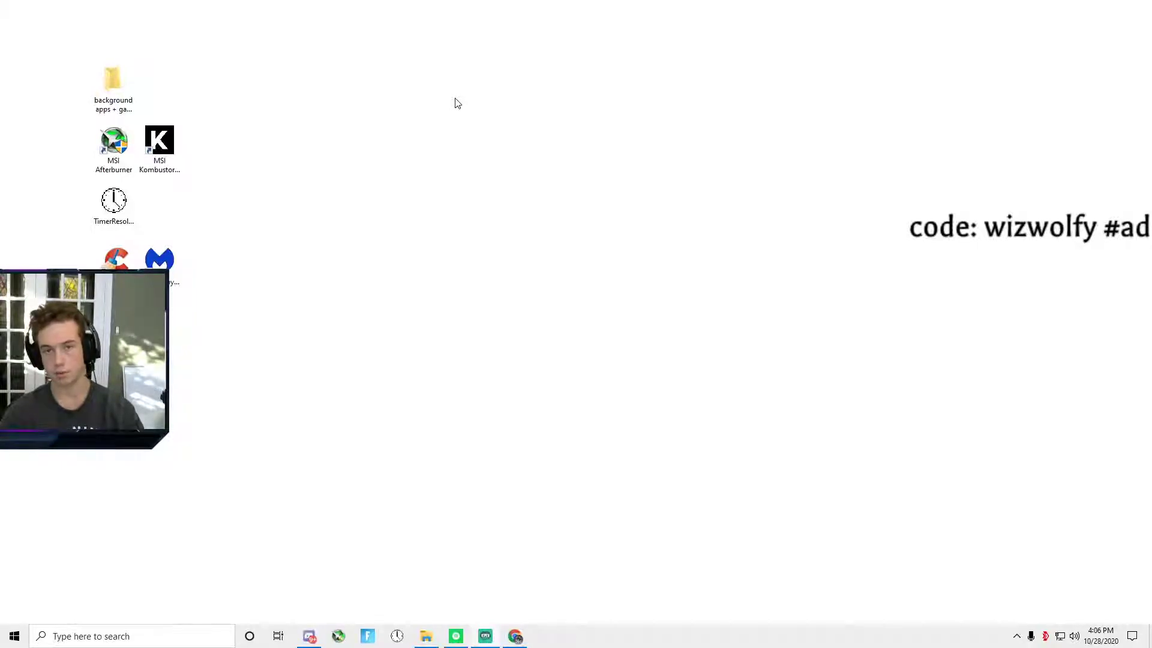
# Launch MSI Afterburner, set the GPU power limit to its 140% maximum and apply it.
pyautogui.doubleClick(117, 147)
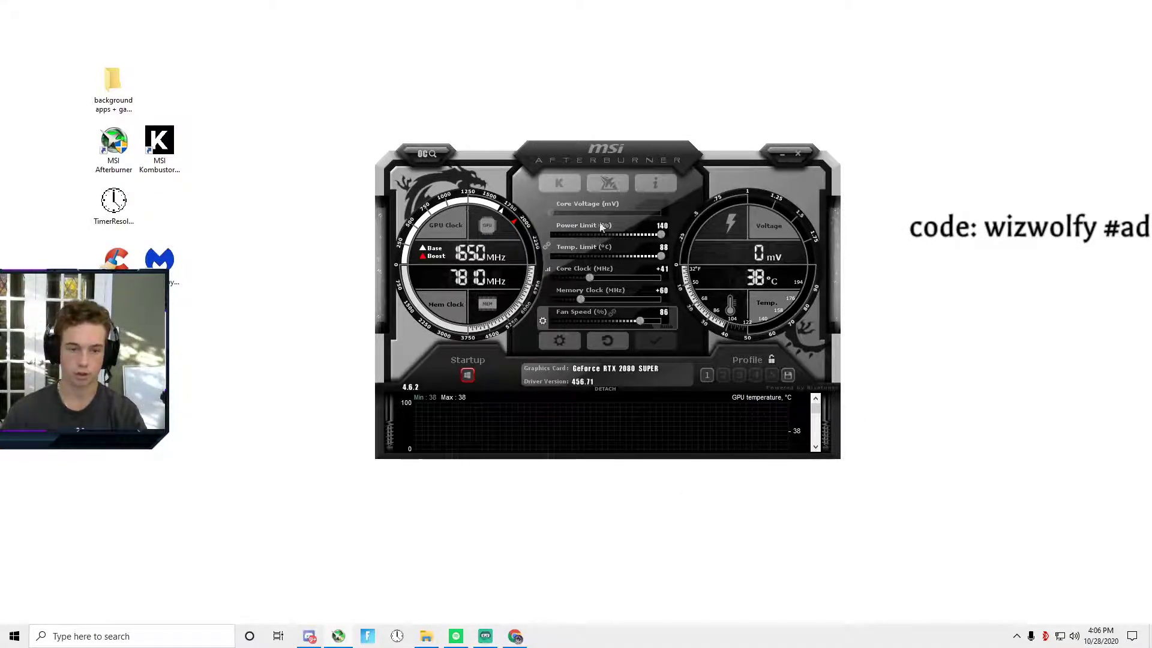
pyautogui.moveTo(662, 235)
pyautogui.mouseDown()
pyautogui.moveTo(613, 234)
pyautogui.moveTo(666, 236)
pyautogui.mouseUp()
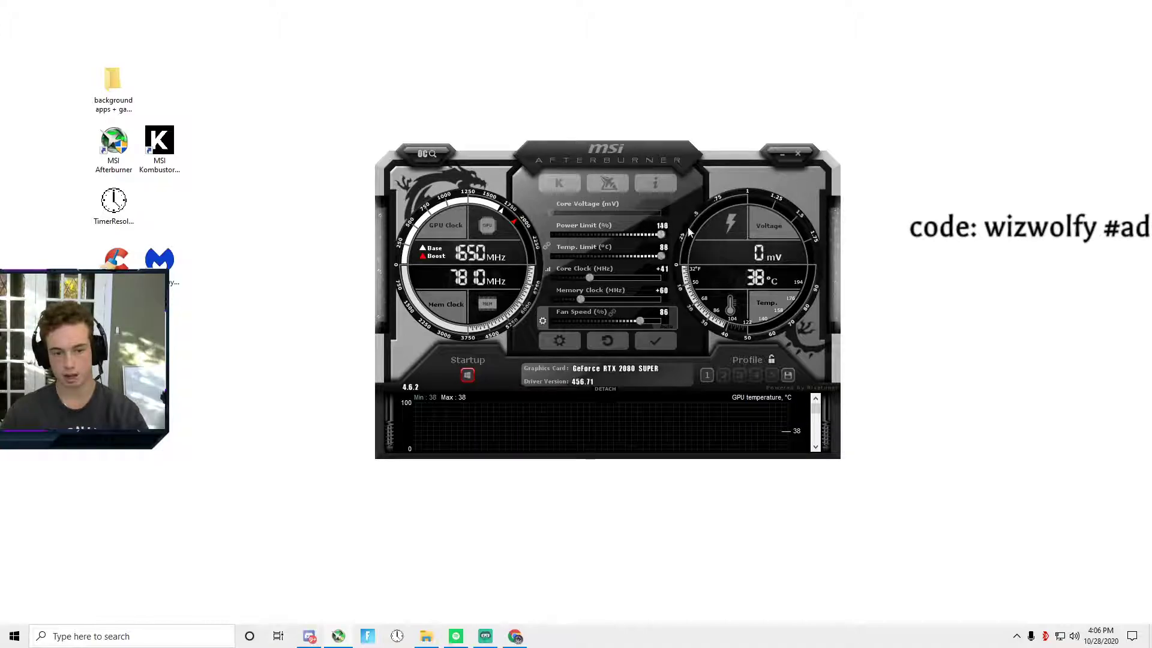
pyautogui.click(655, 340)
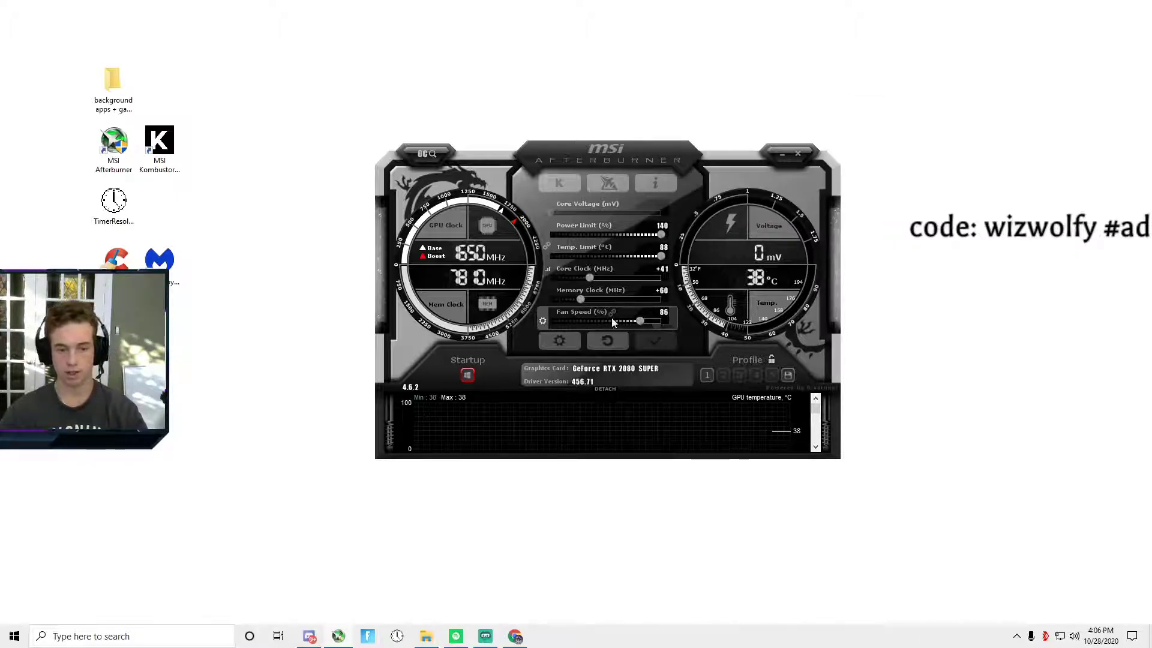
# Switch automatic fan control on and back off, set the GPU fan speed to 89% and apply it.
pyautogui.click(672, 325)
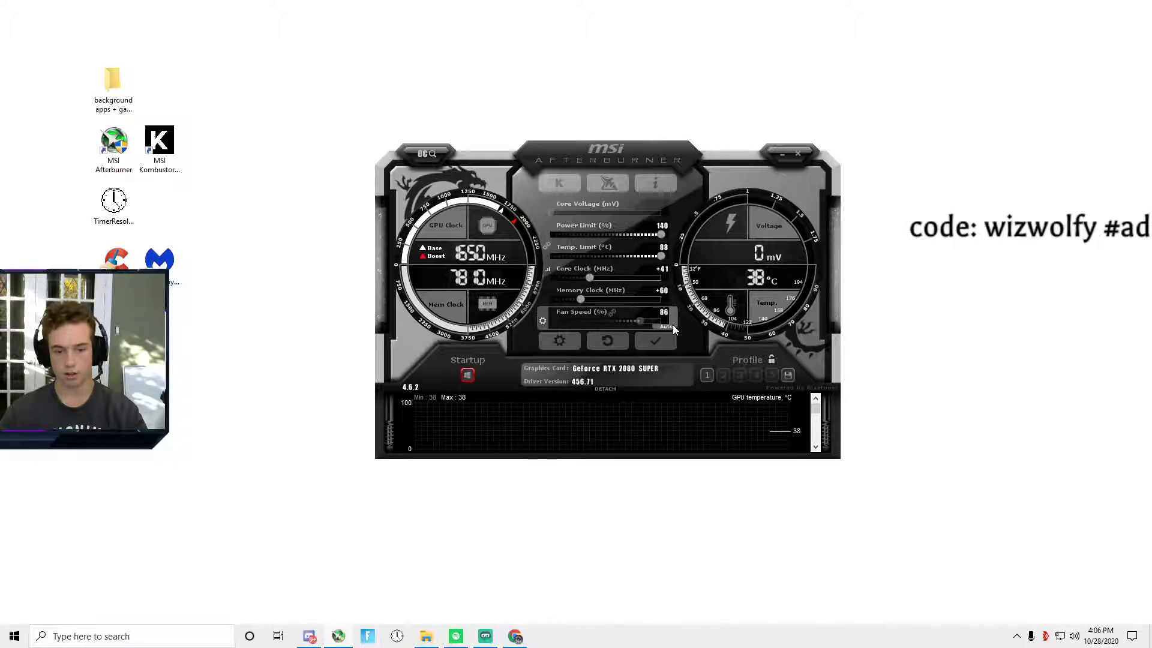
pyautogui.click(671, 324)
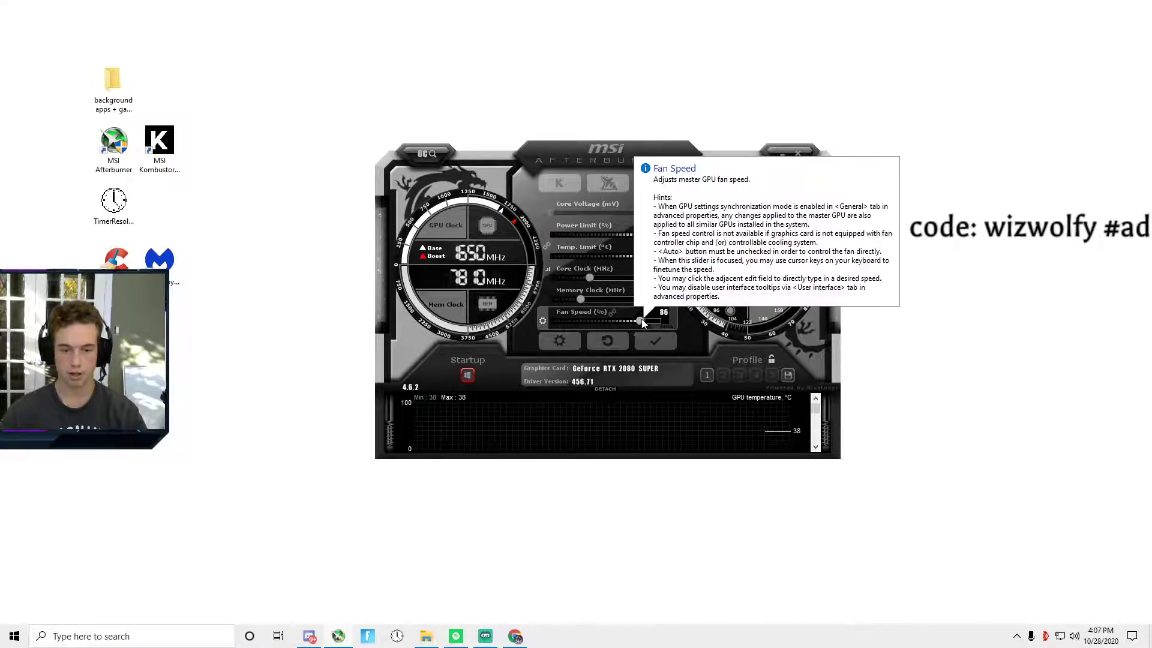
pyautogui.moveTo(642, 319)
pyautogui.mouseDown()
pyautogui.moveTo(577, 316)
pyautogui.moveTo(634, 324)
pyautogui.mouseUp()
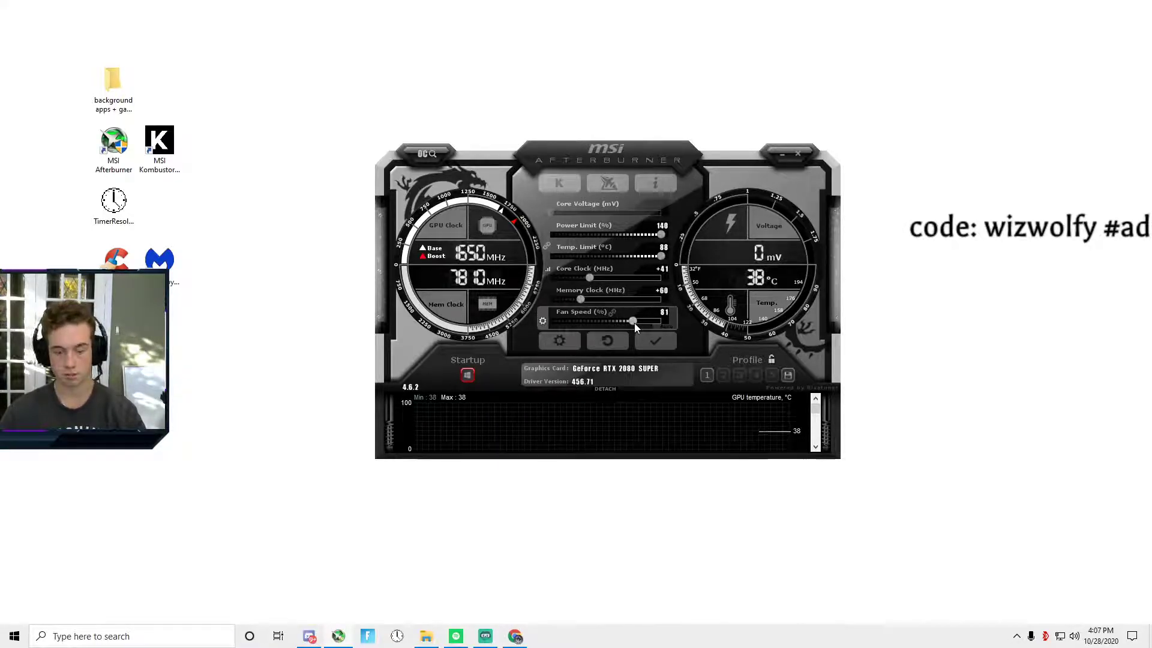
pyautogui.moveTo(635, 323)
pyautogui.mouseDown()
pyautogui.moveTo(655, 325)
pyautogui.moveTo(652, 335)
pyautogui.moveTo(647, 322)
pyautogui.mouseUp()
pyautogui.click(654, 337)
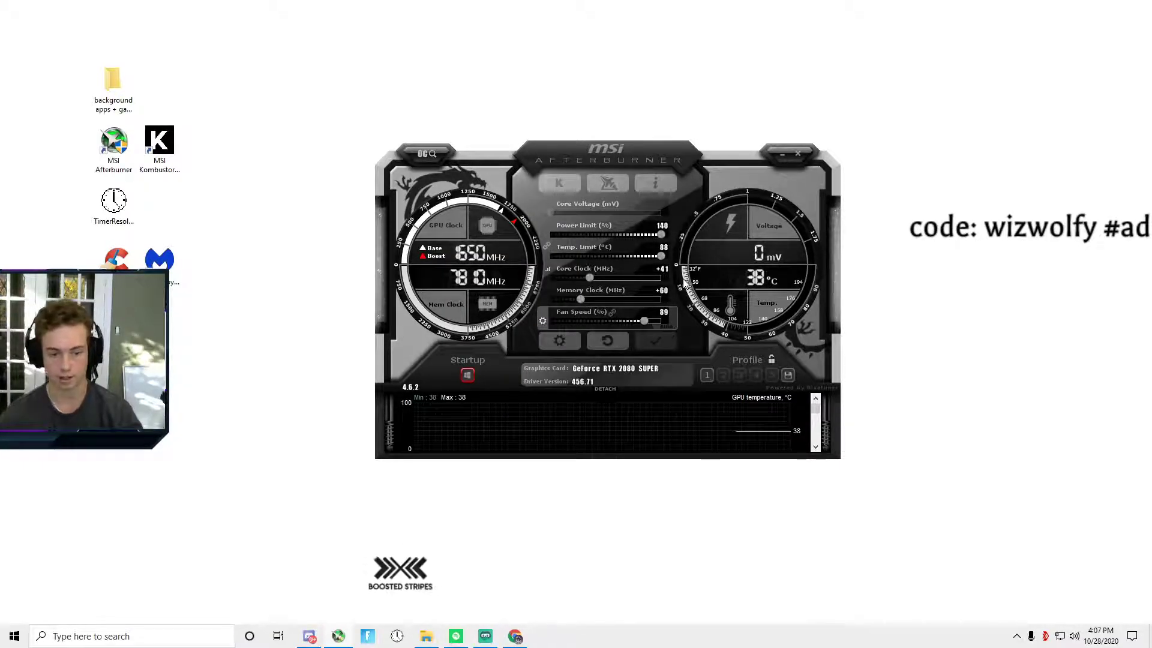
pyautogui.moveTo(720, 409)
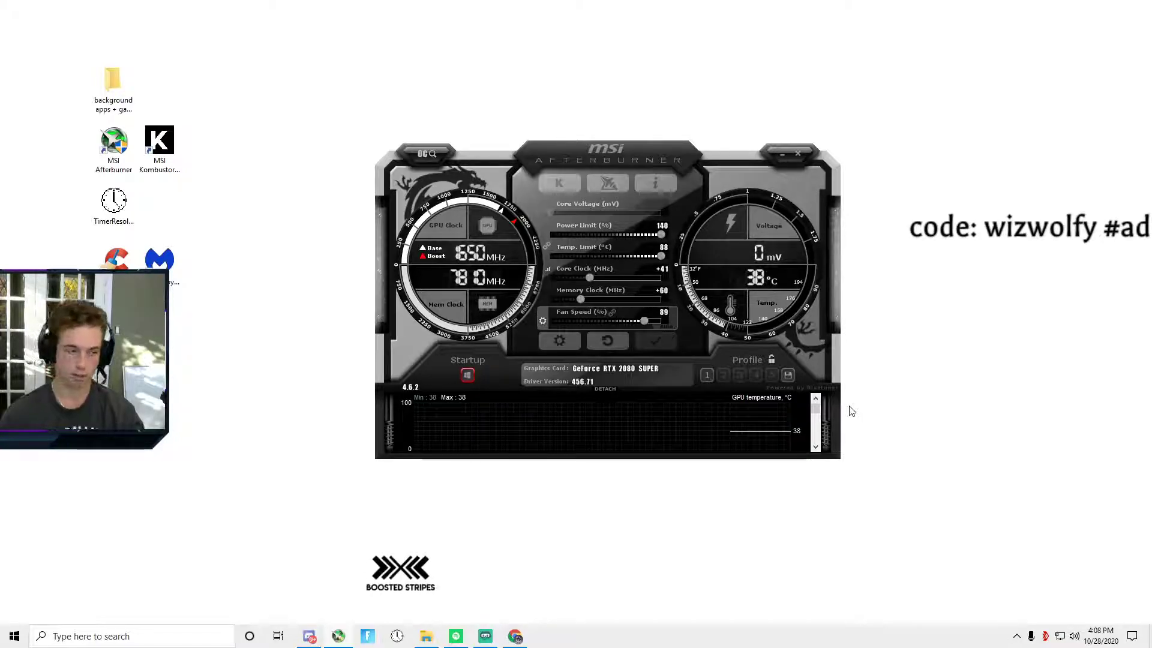
# Launch MSI Kombustor, run the (GL) msi-01 stress test at 1280x720, and close Kombustor and MSI Afterburner.
pyautogui.doubleClick(157, 149)
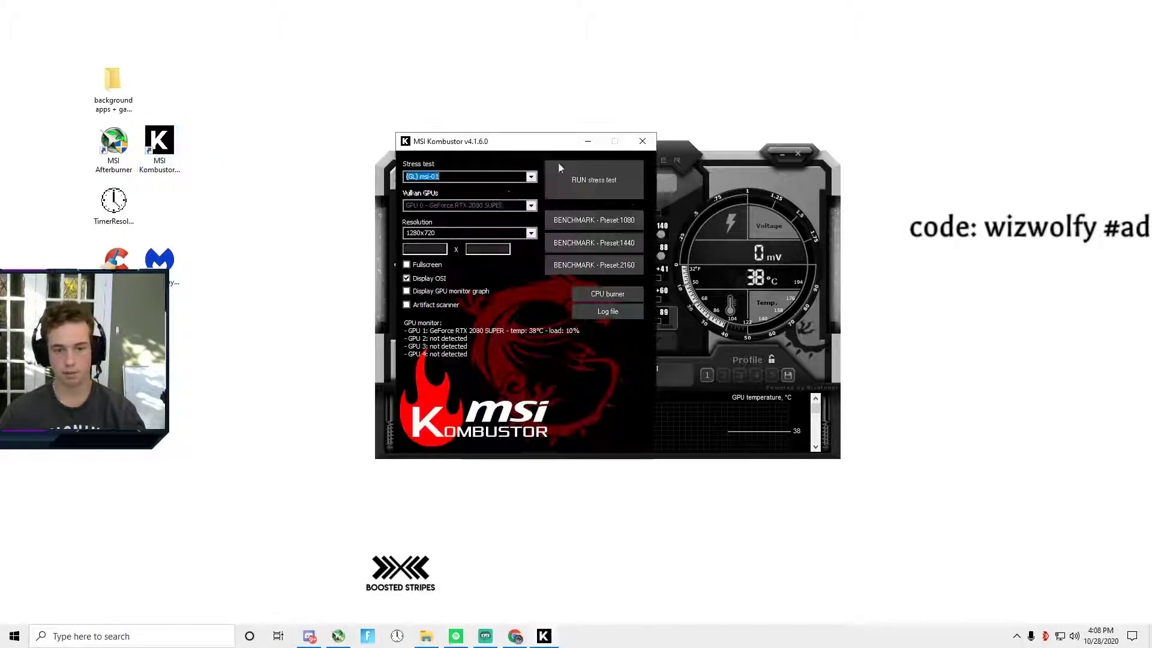
pyautogui.click(578, 184)
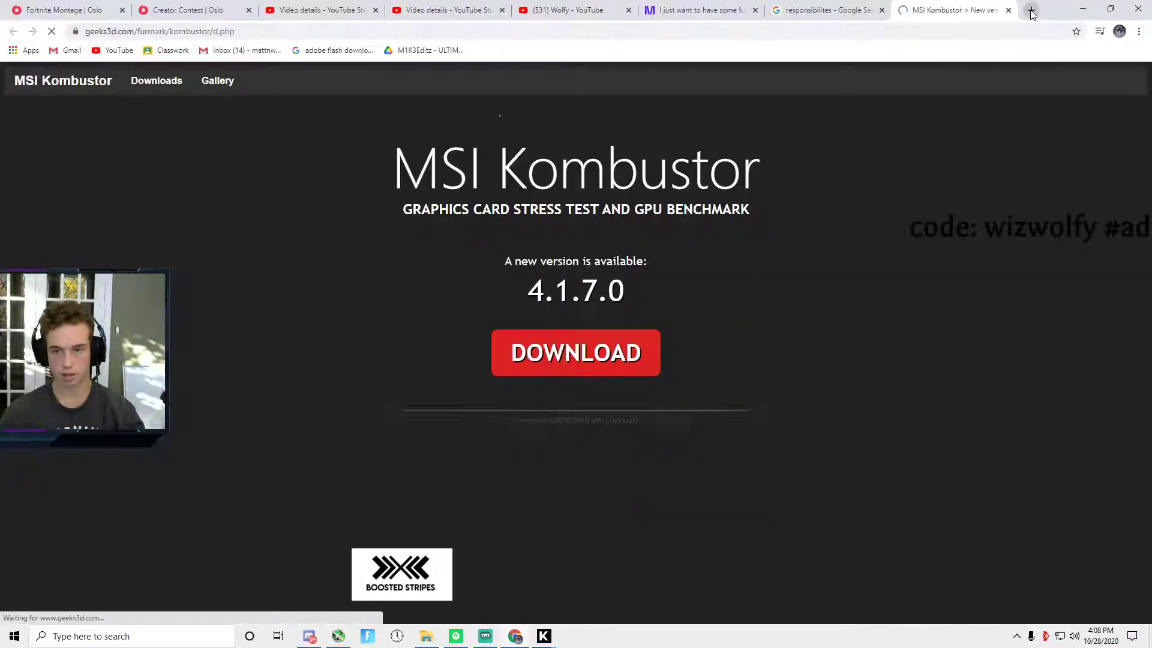
pyautogui.click(1138, 9)
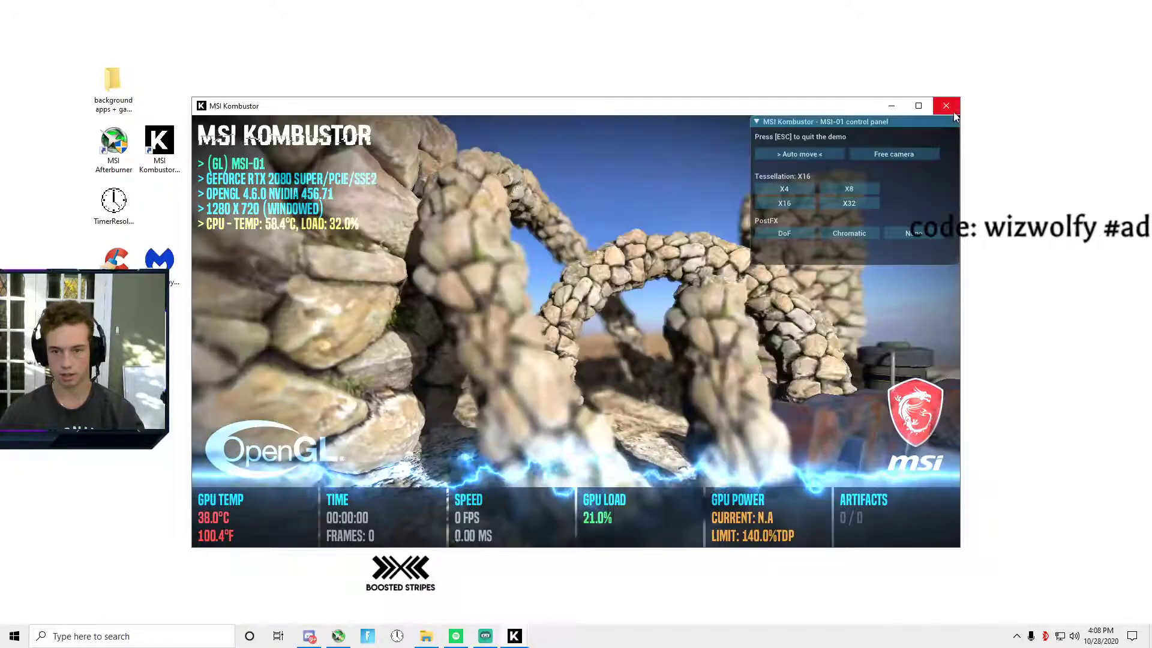
pyautogui.click(950, 109)
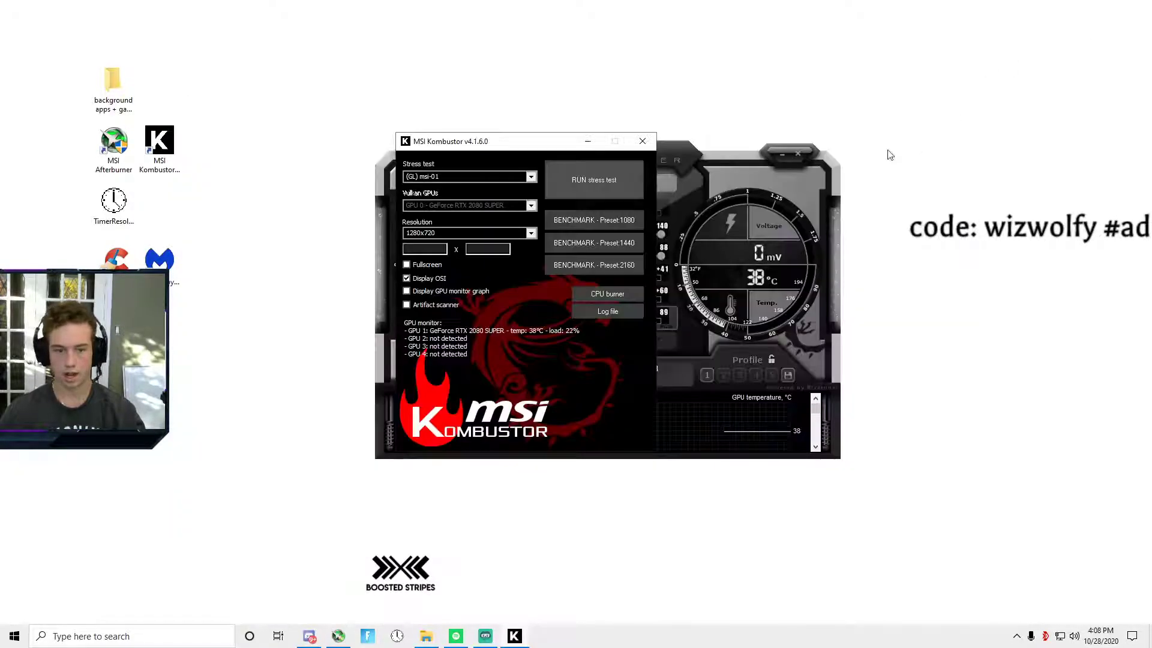
pyautogui.click(642, 141)
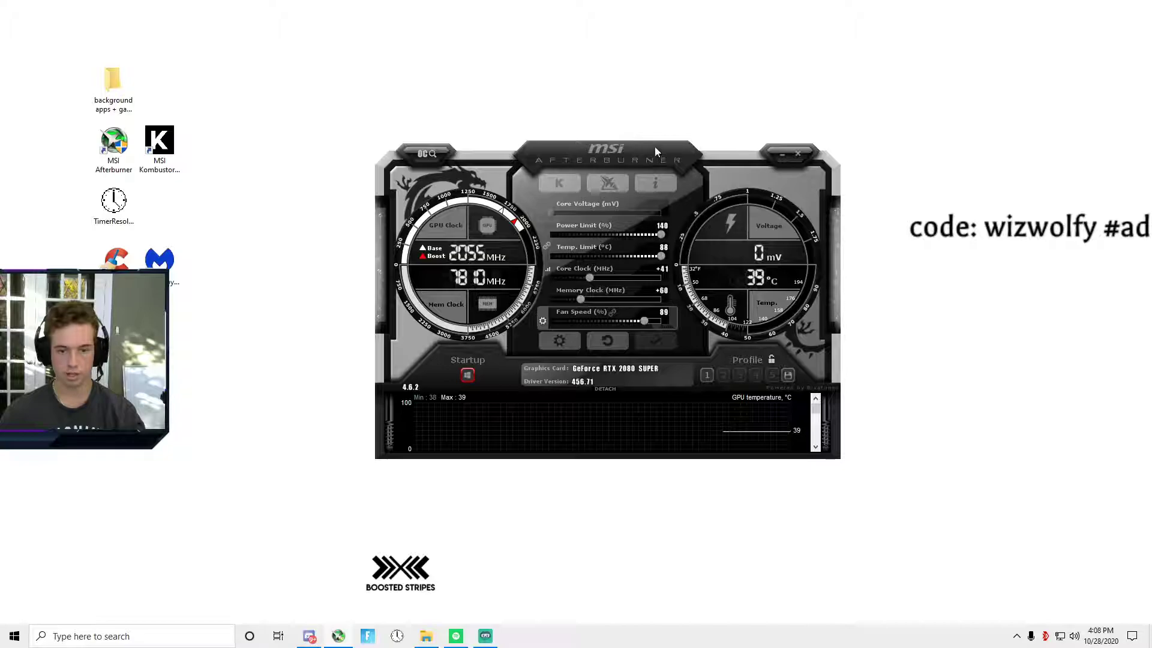
pyautogui.moveTo(676, 173); pyautogui.dragTo(723, 128)
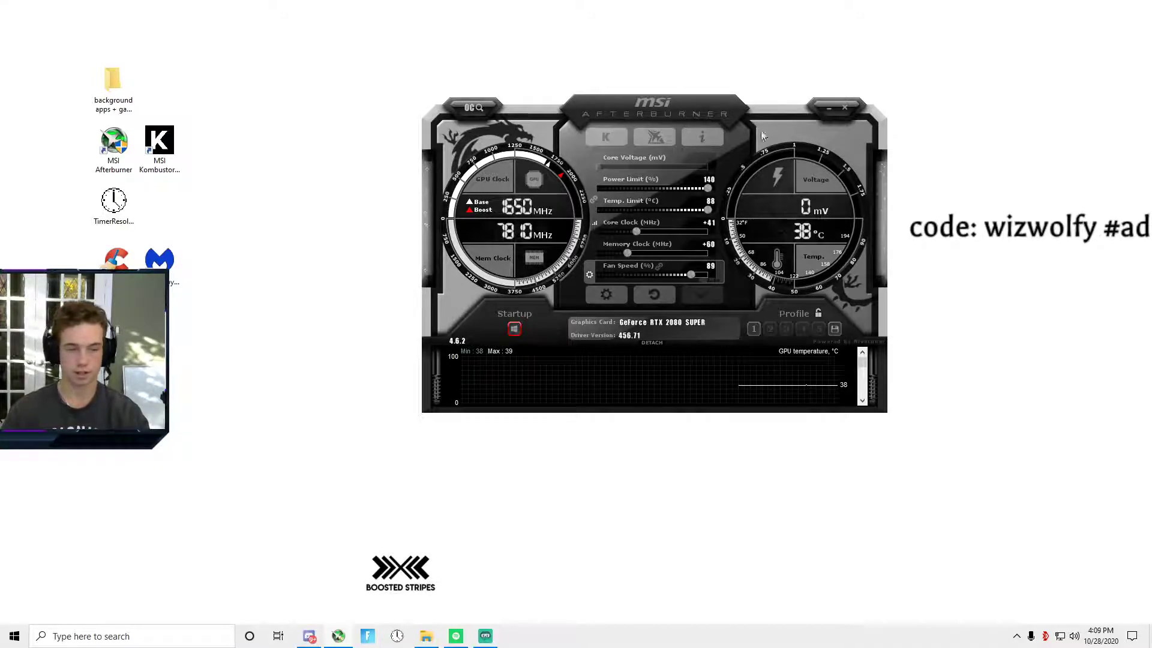
pyautogui.click(848, 108)
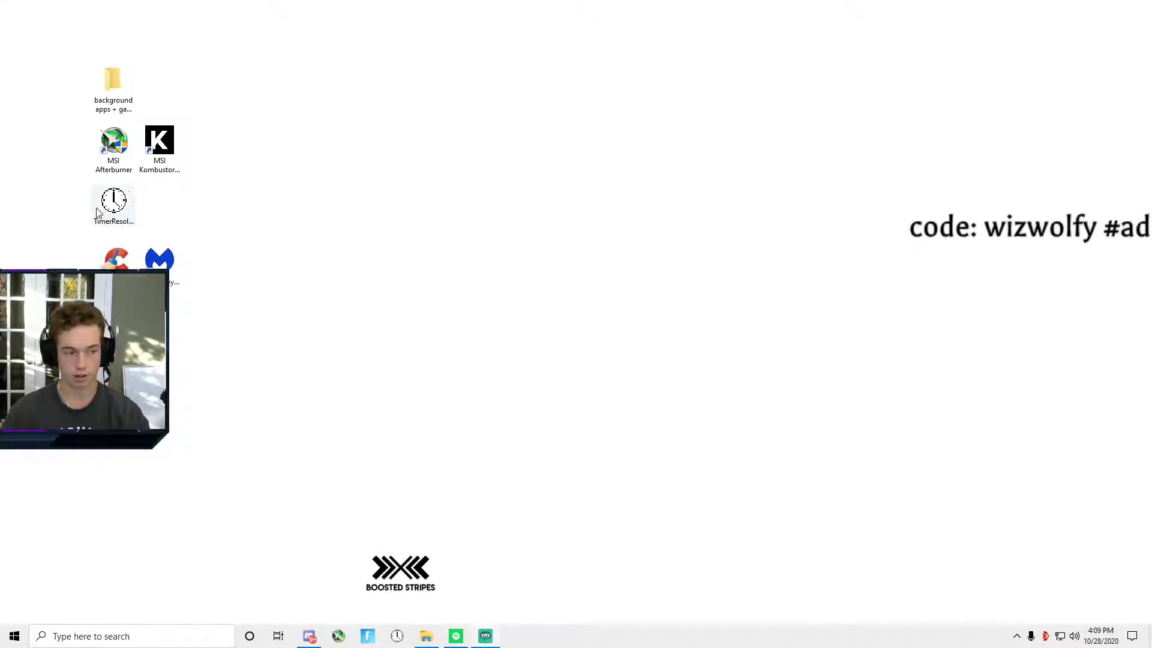
# Launch the TimerResolution tool, set the system timer to its maximum resolution of 0.500 ms, and close the tool.
pyautogui.doubleClick(128, 217)
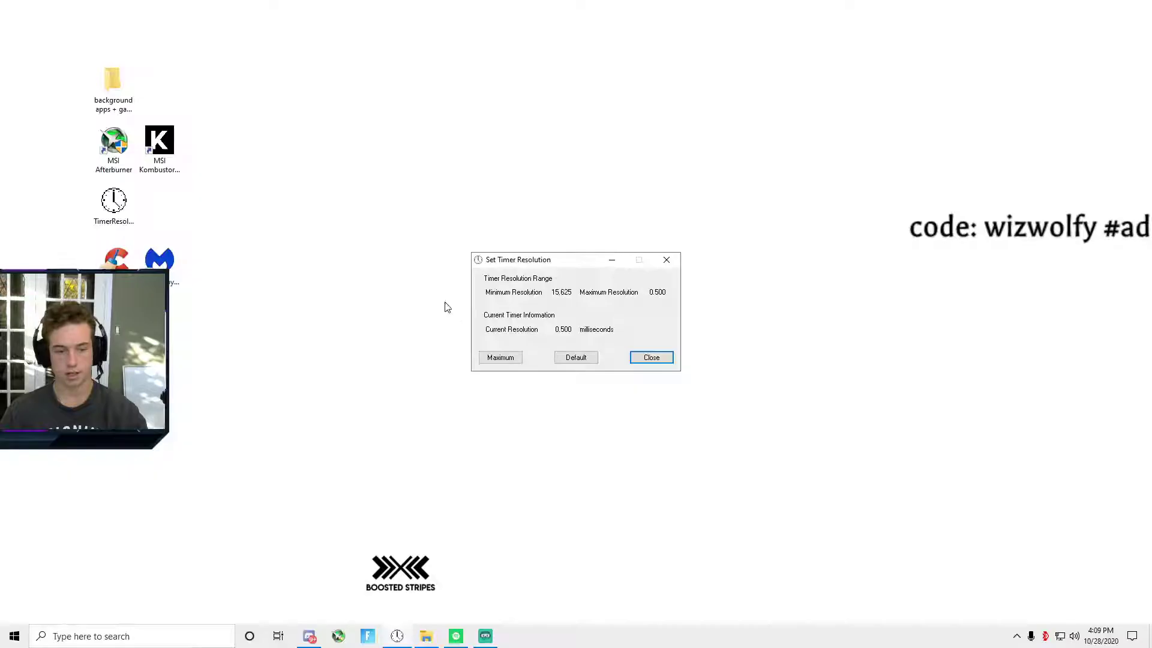
pyautogui.click(510, 358)
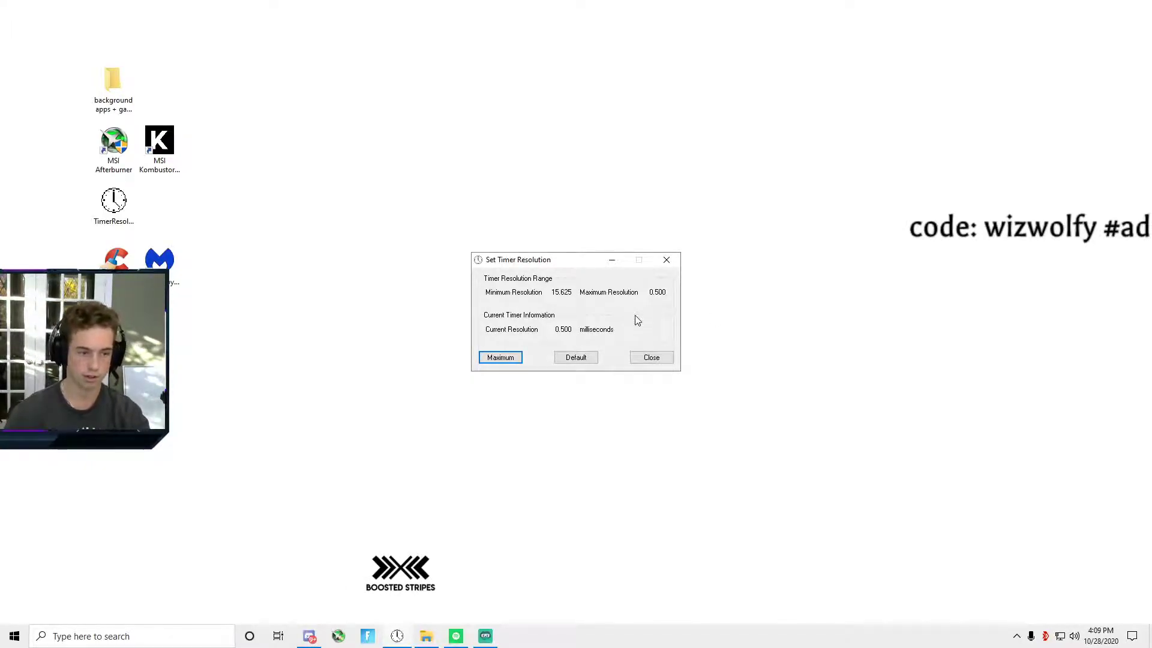
pyautogui.click(663, 261)
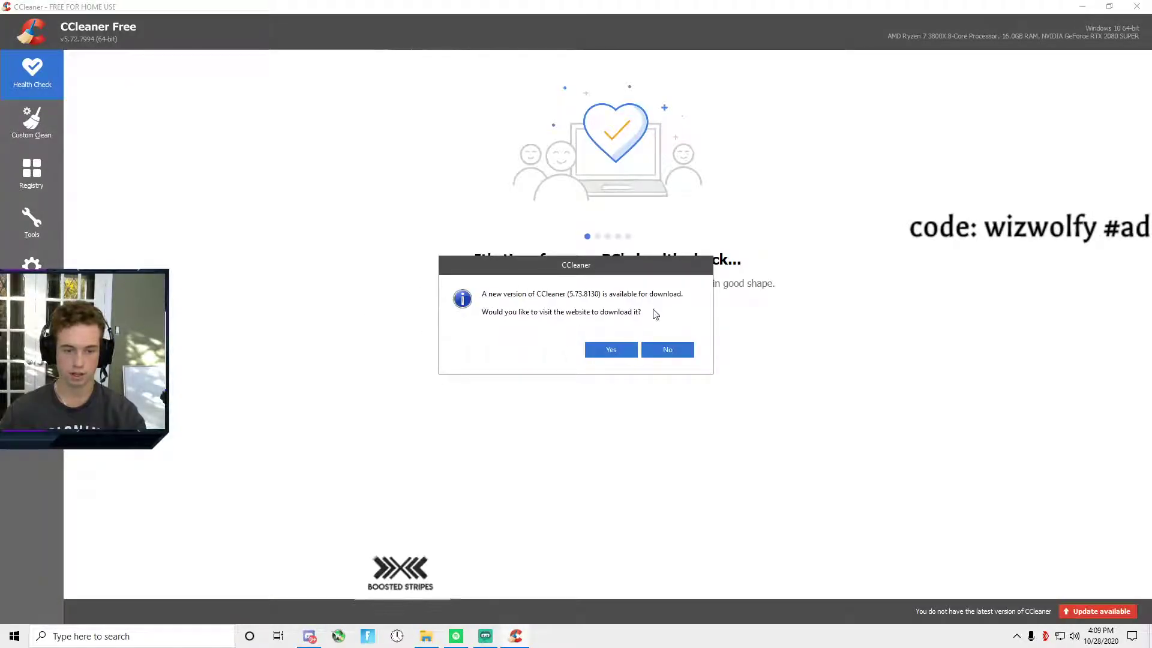
# Decline the offered CCleaner update and close CCleaner without running the health check.
pyautogui.click(667, 350)
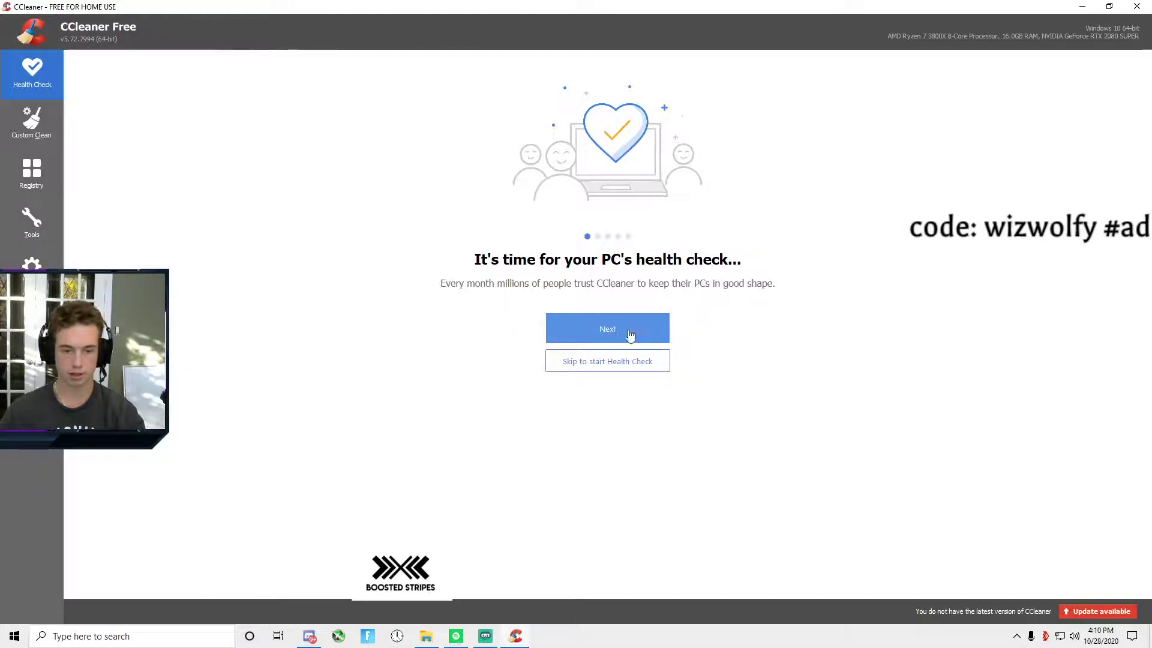
pyautogui.click(1136, 7)
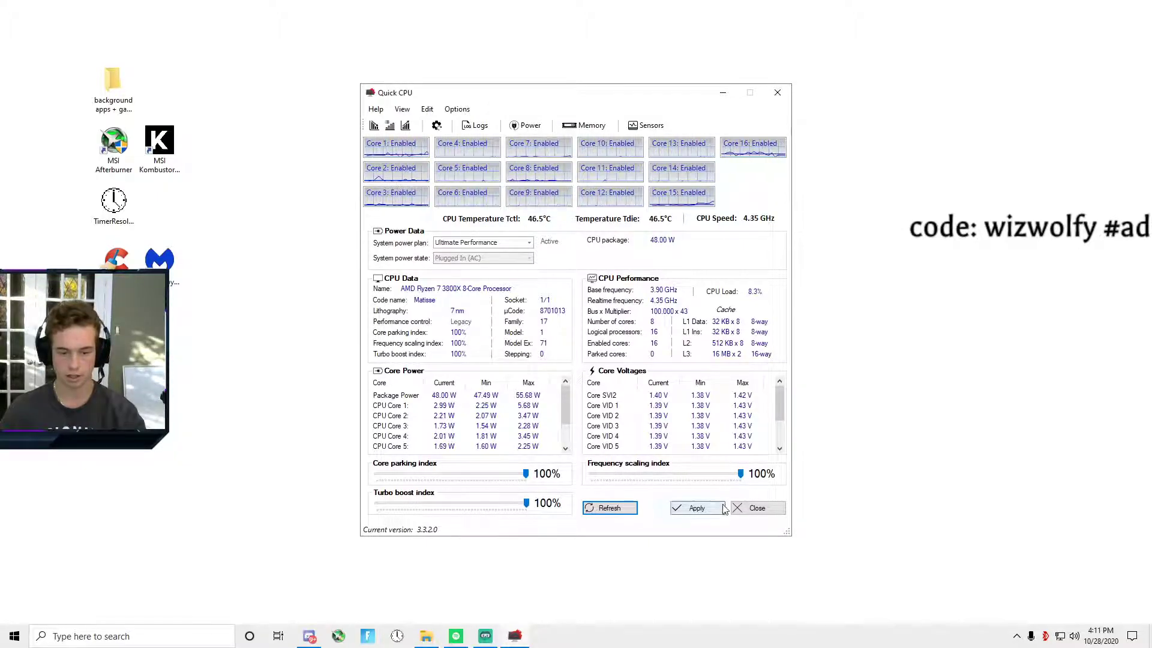
# Apply the Quick CPU core parking, frequency scaling and turbo boost settings, acknowledge the message and close Quick CPU.
pyautogui.click(696, 509)
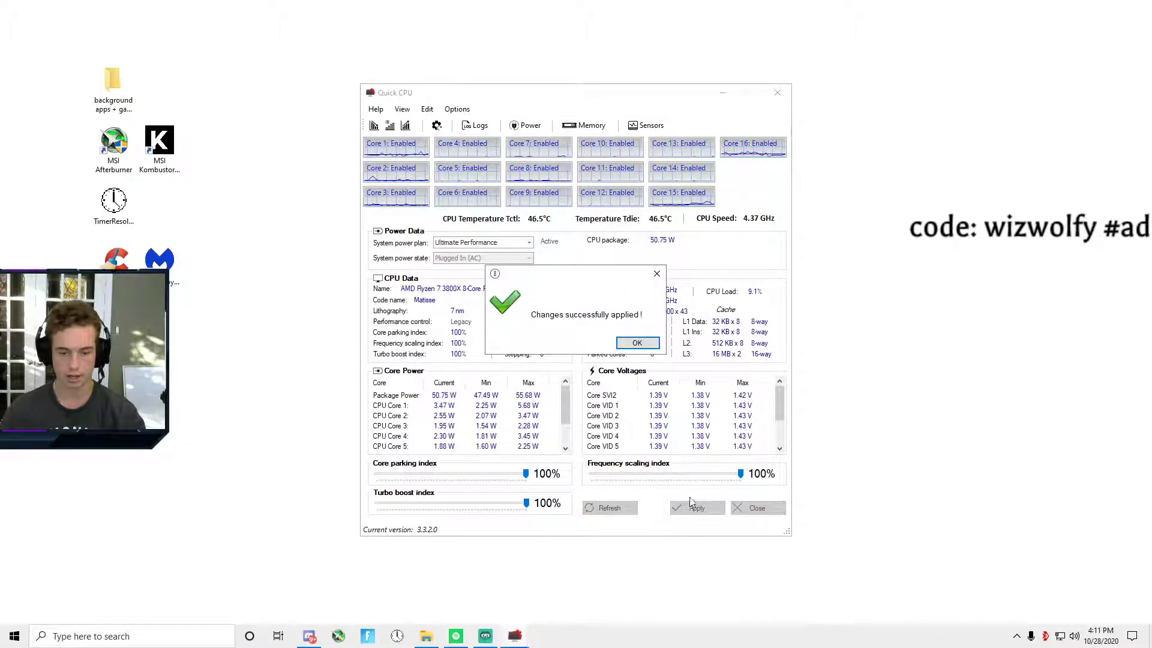
pyautogui.click(637, 346)
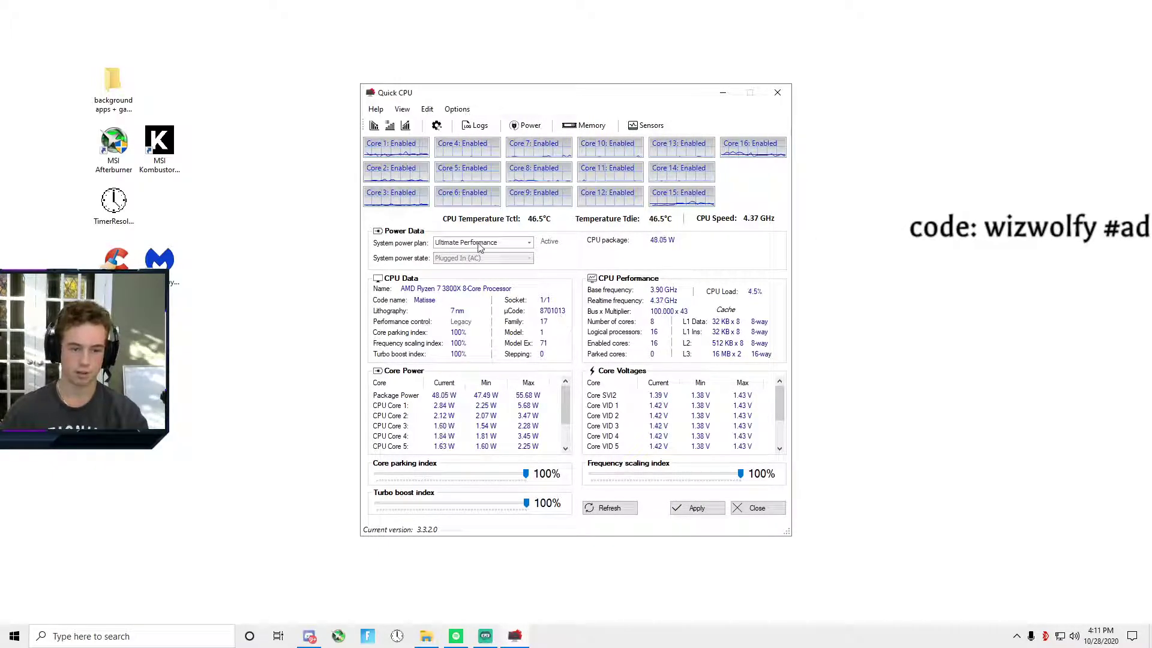
pyautogui.click(777, 92)
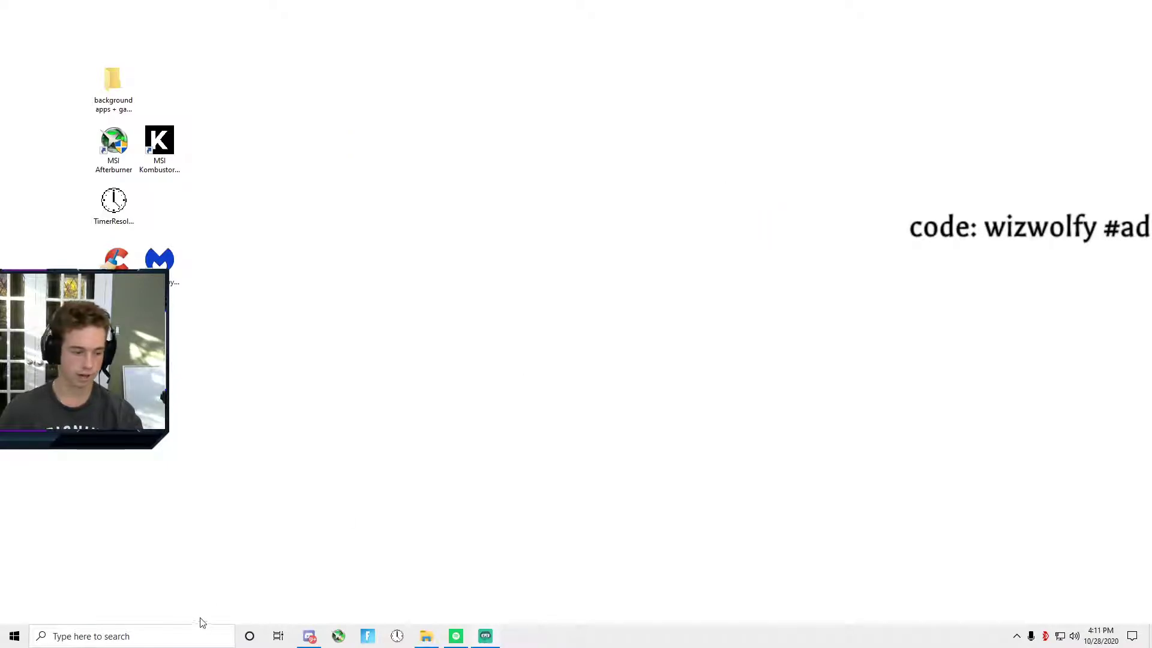
# Search Windows for "power", check the selected power plan in the additional power settings, and close Power Options and Settings.
pyautogui.click(180, 632)
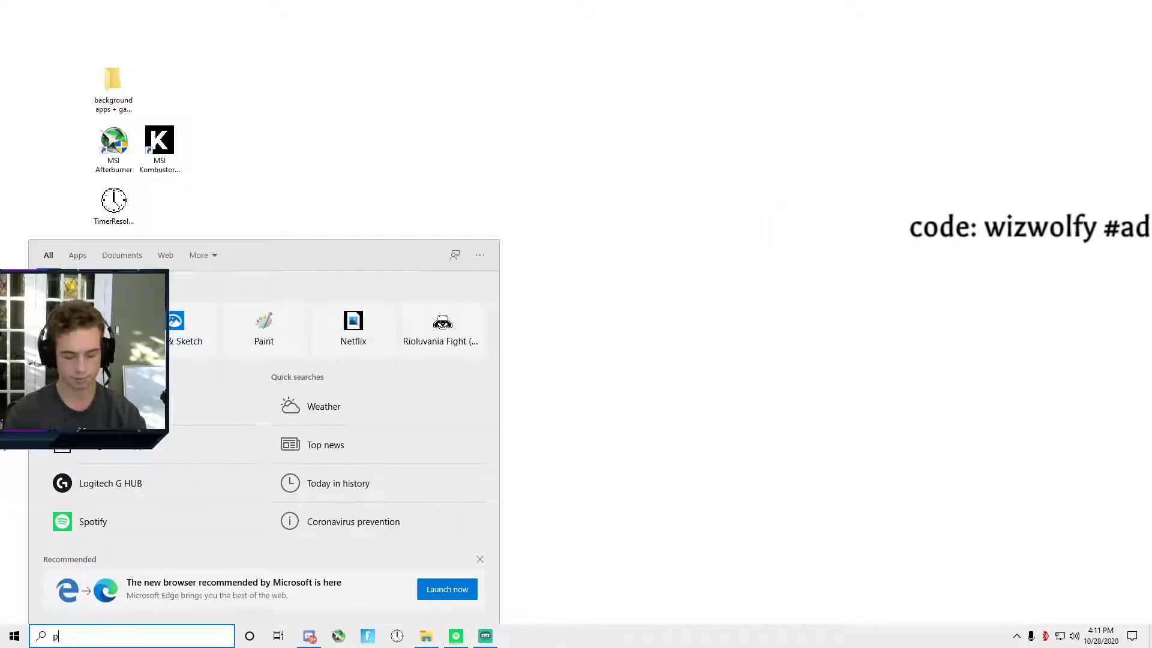
pyautogui.write('power')
pyautogui.press('Return')
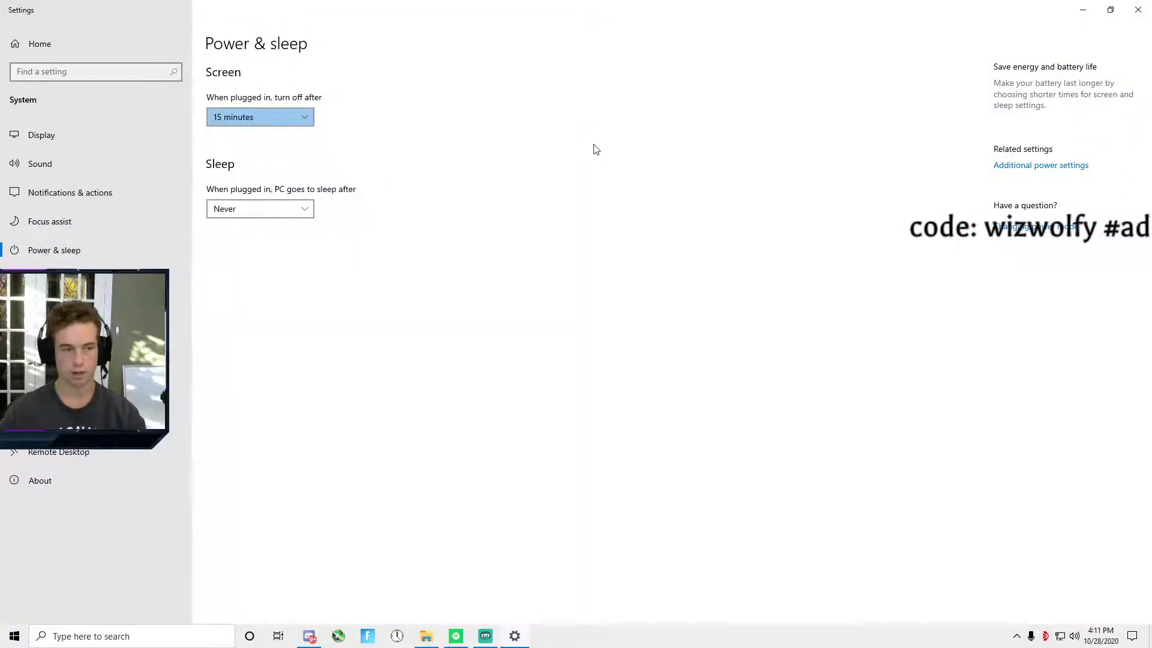
pyautogui.click(1037, 172)
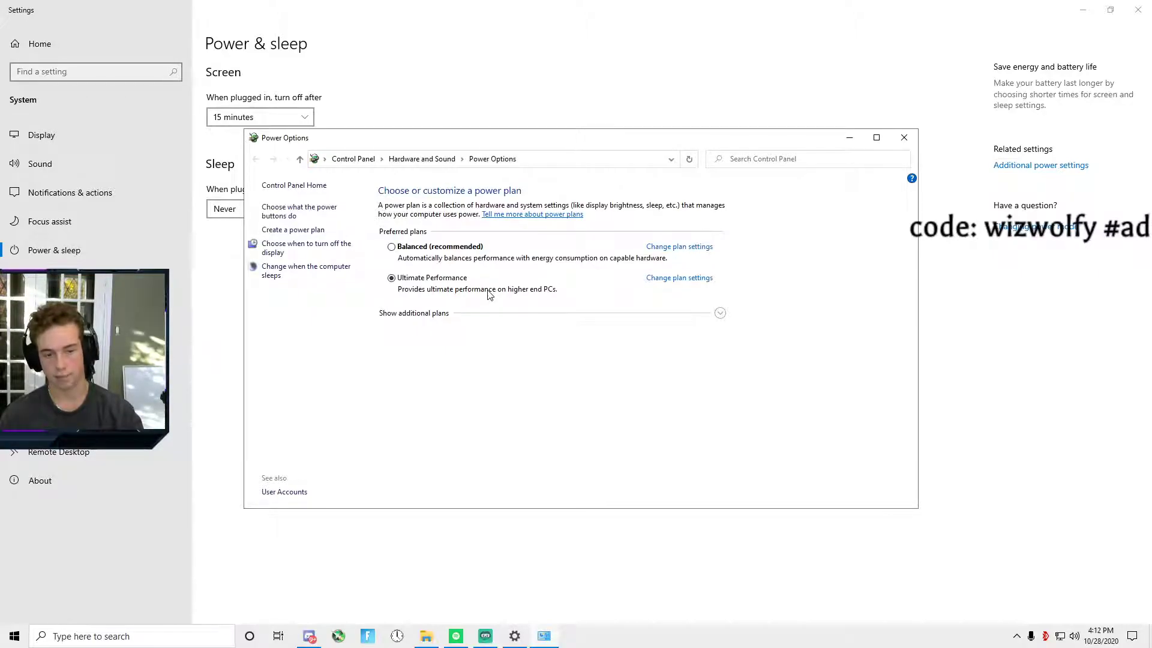
pyautogui.click(904, 138)
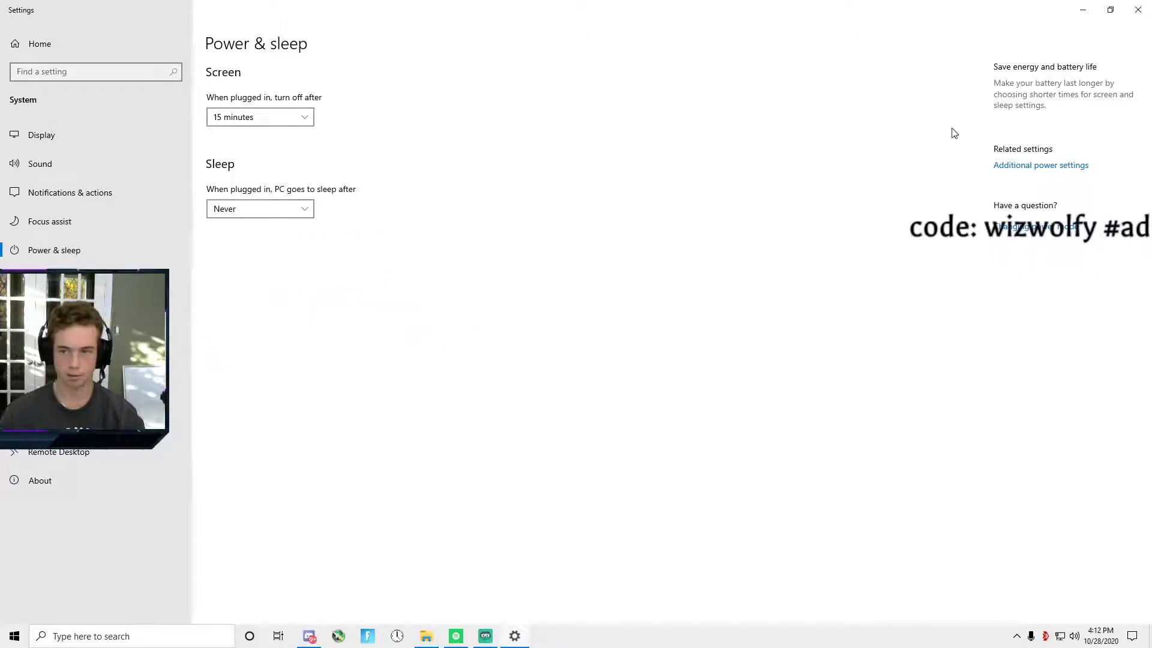
pyautogui.click(1138, 10)
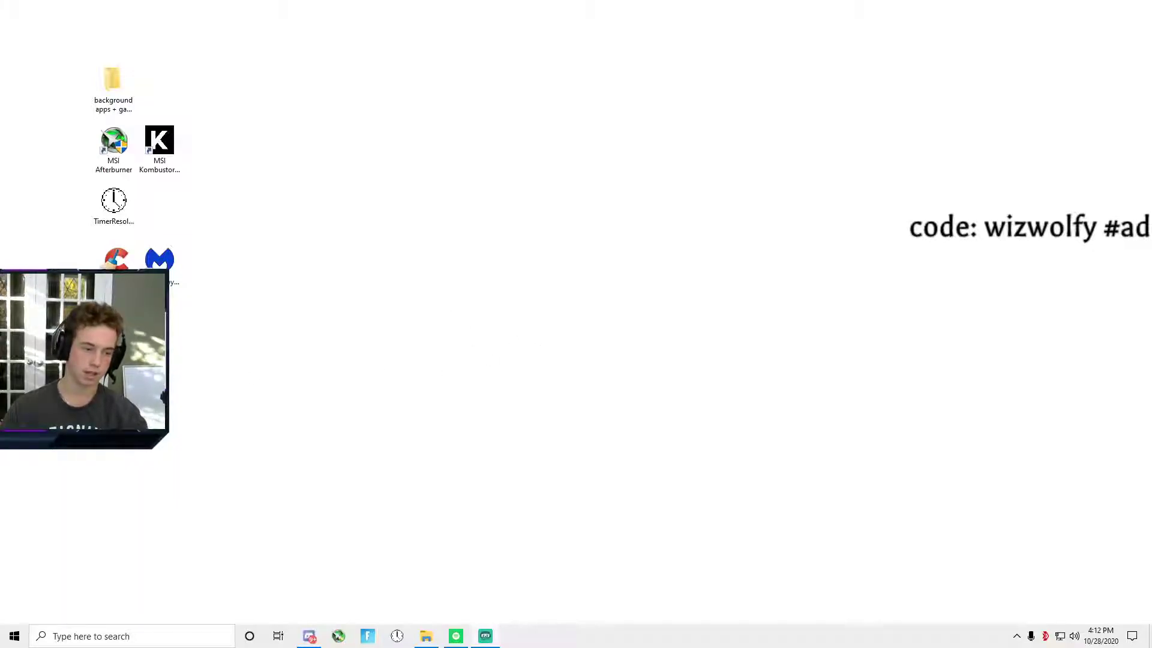
pyautogui.hotkey('ctrl', 'alt', 'Delete')
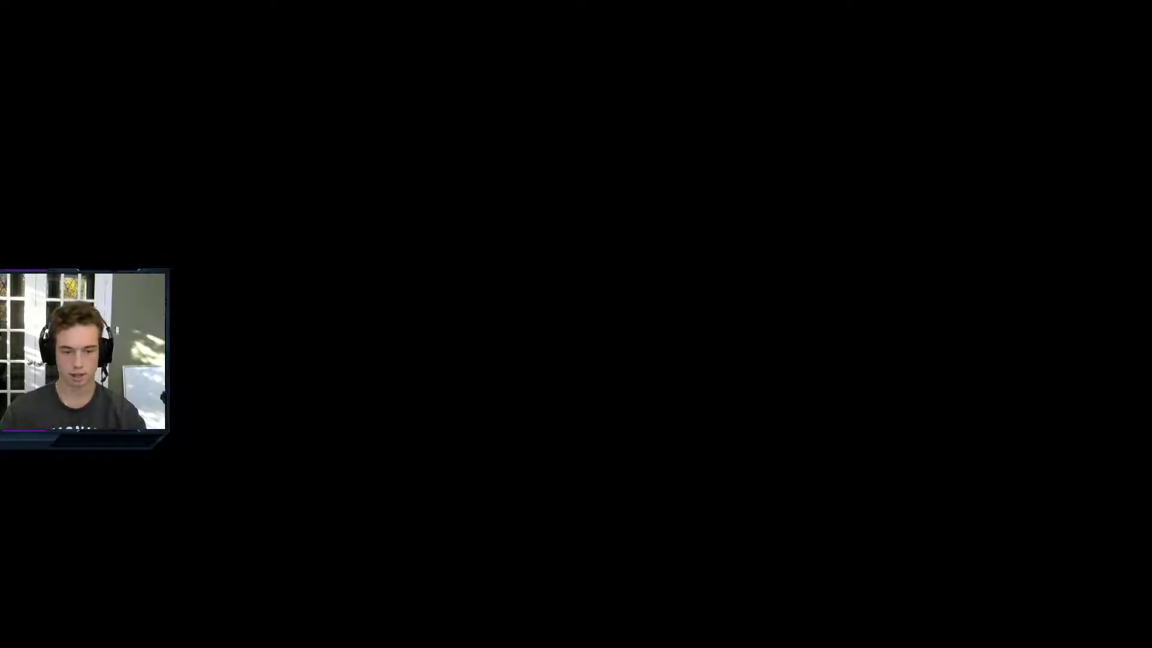
pyautogui.click(581, 340)
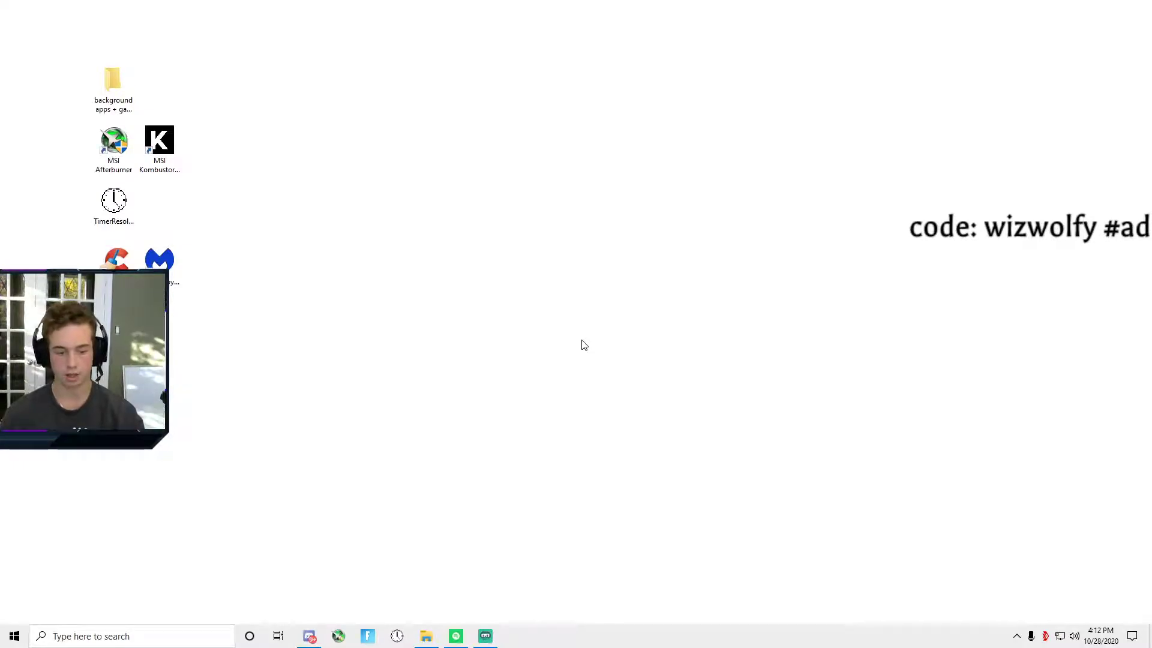
# Open ExitLag and examine its home page and general tool settings.
pyautogui.click(1045, 637)
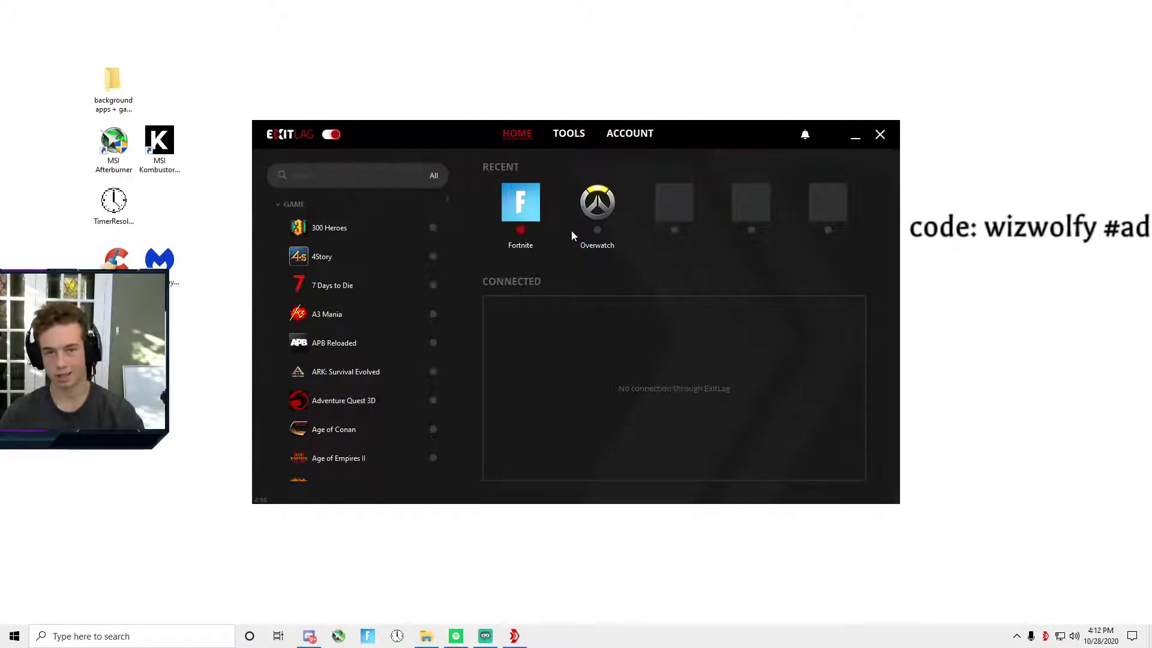
pyautogui.click(577, 142)
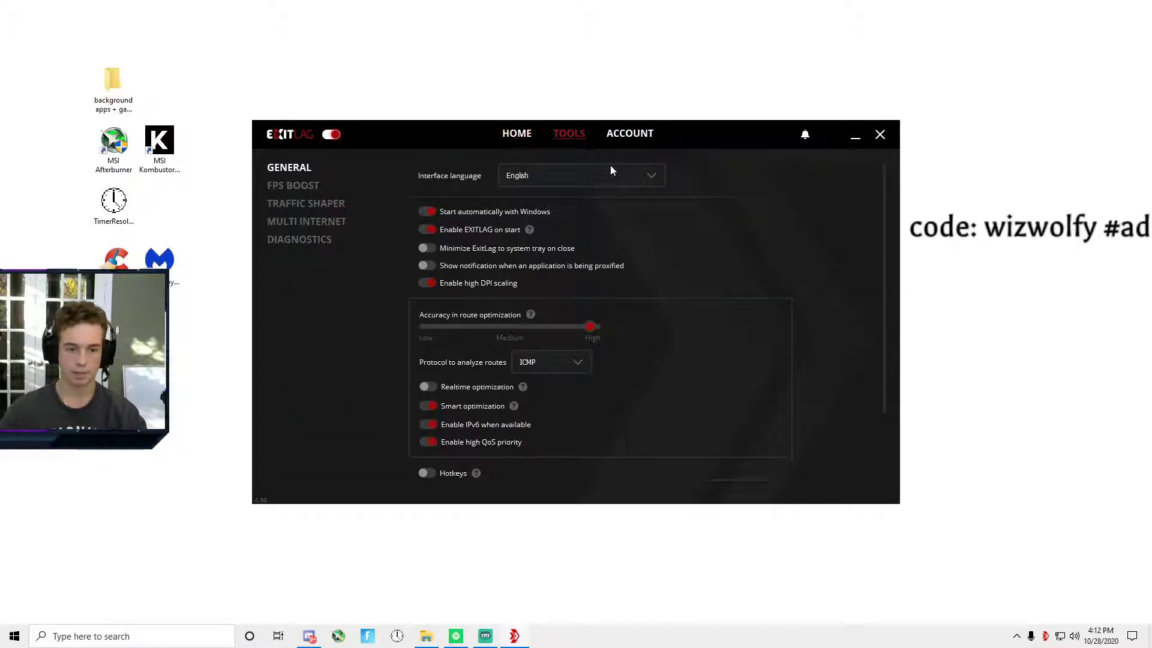
pyautogui.click(517, 142)
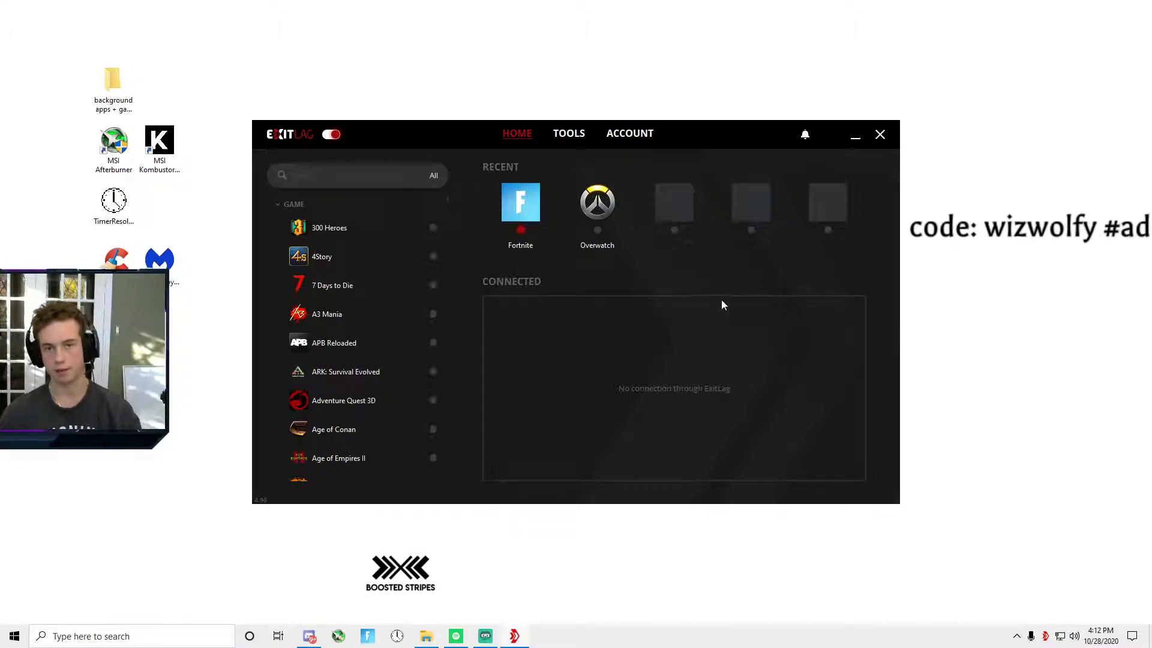
pyautogui.click(566, 137)
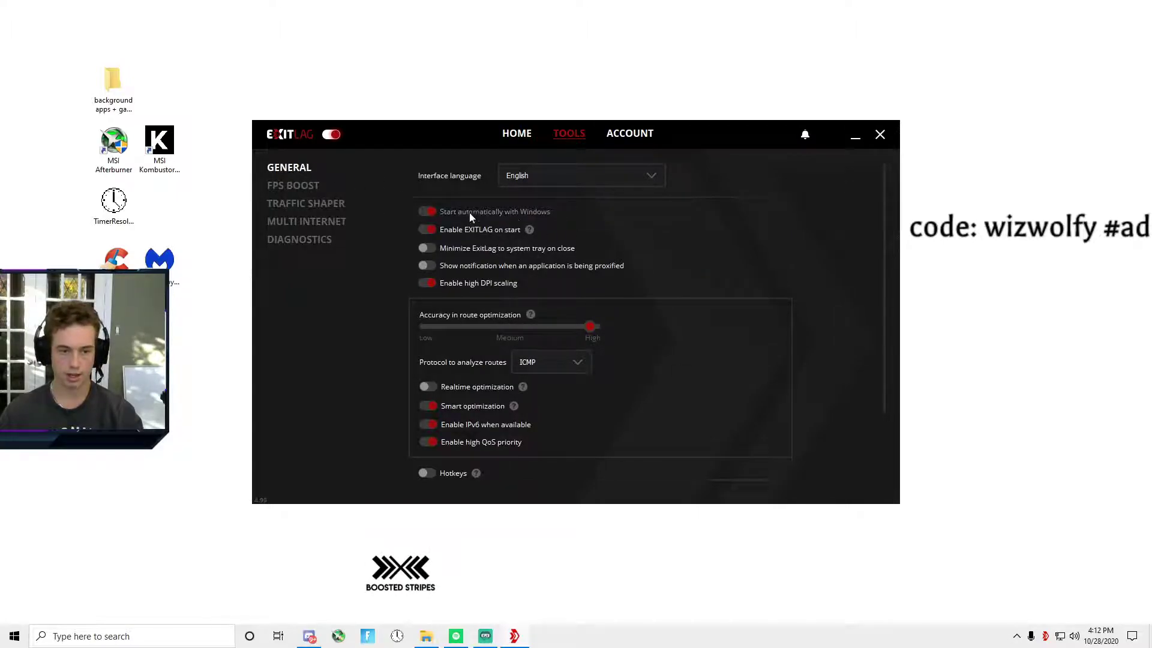
# Review ExitLag's FPS Boost, Traffic Shaper, Multi Internet and Diagnostics pages, return to its home page and close ExitLag.
pyautogui.click(301, 187)
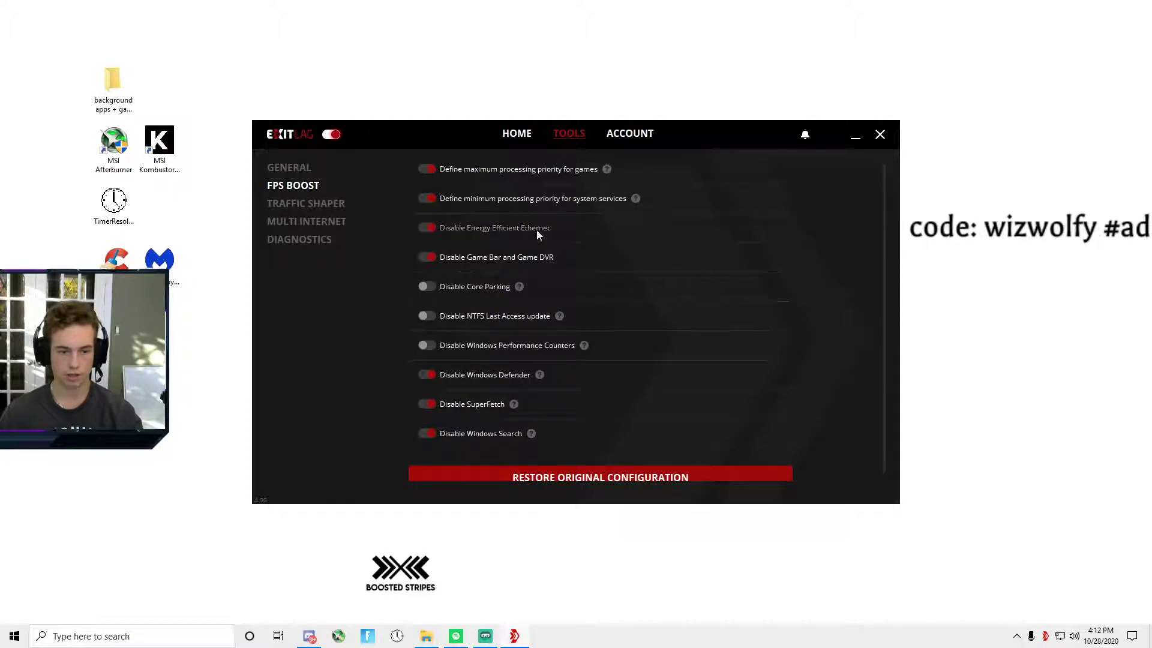
pyautogui.click(311, 208)
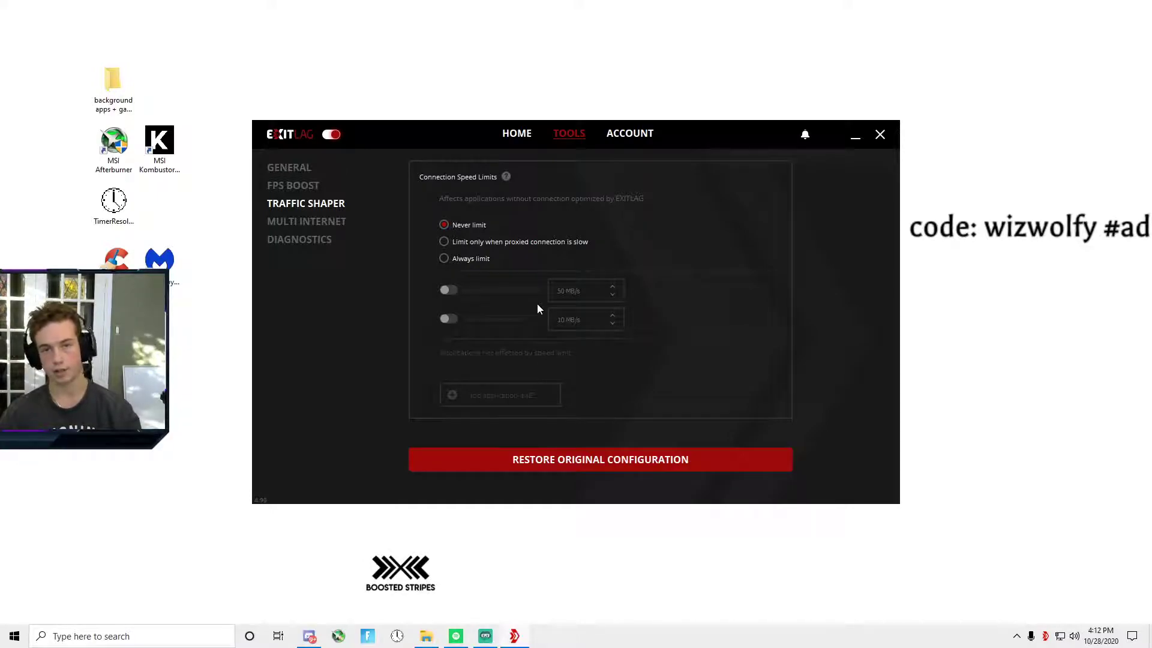
pyautogui.click(331, 221)
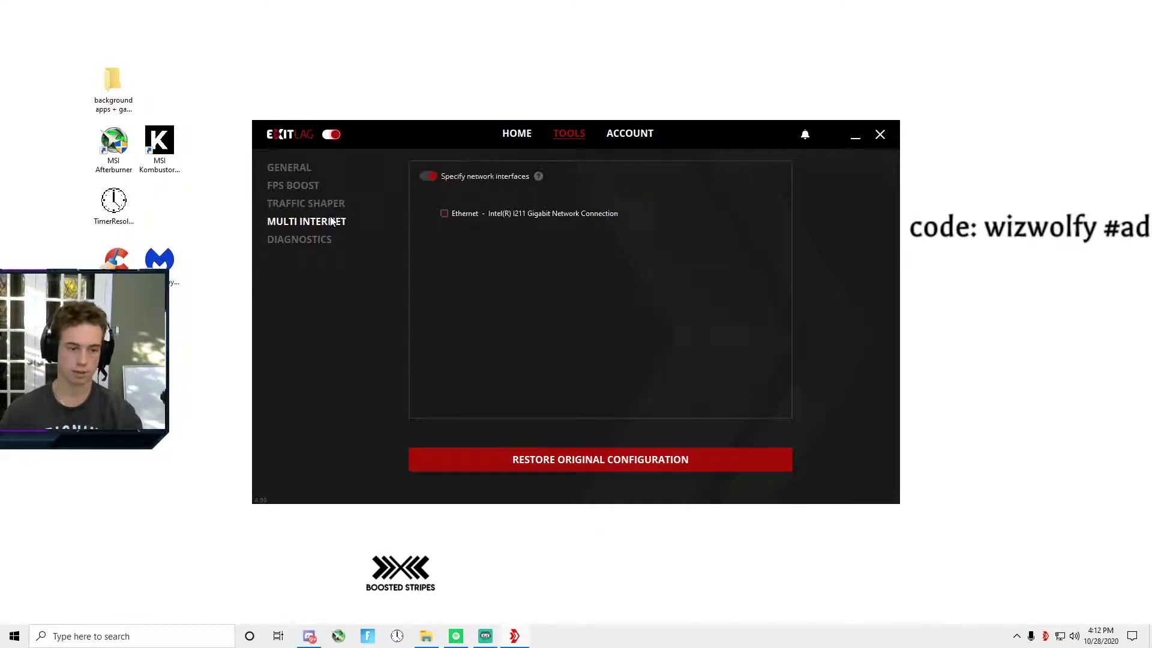
pyautogui.click(322, 241)
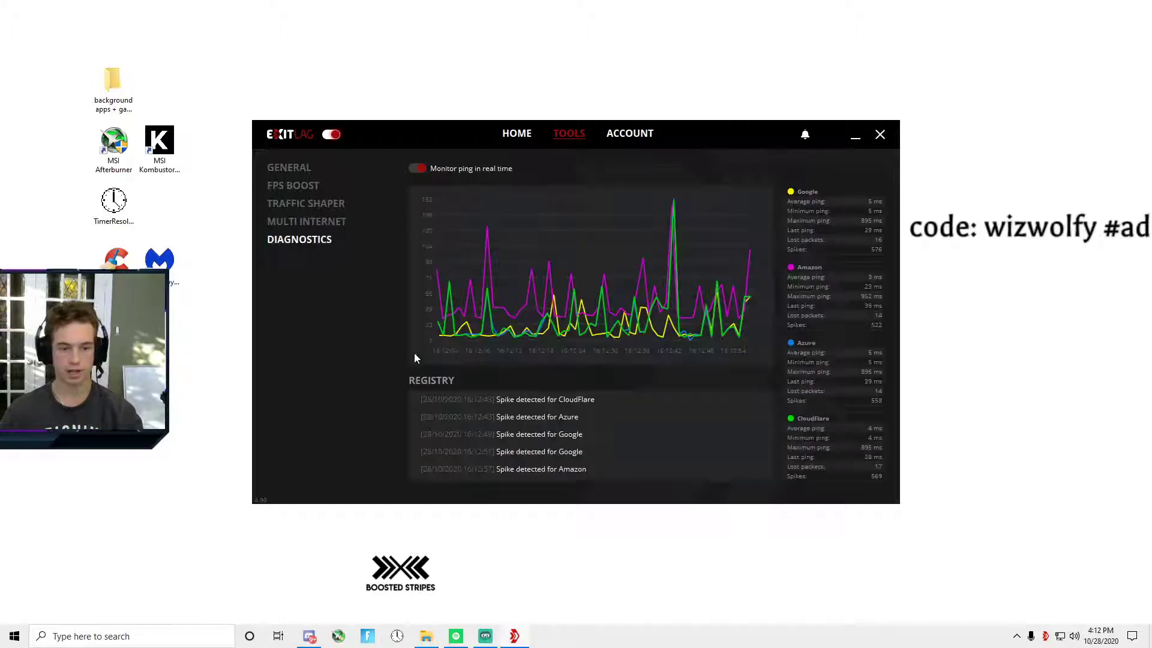
pyautogui.click(517, 134)
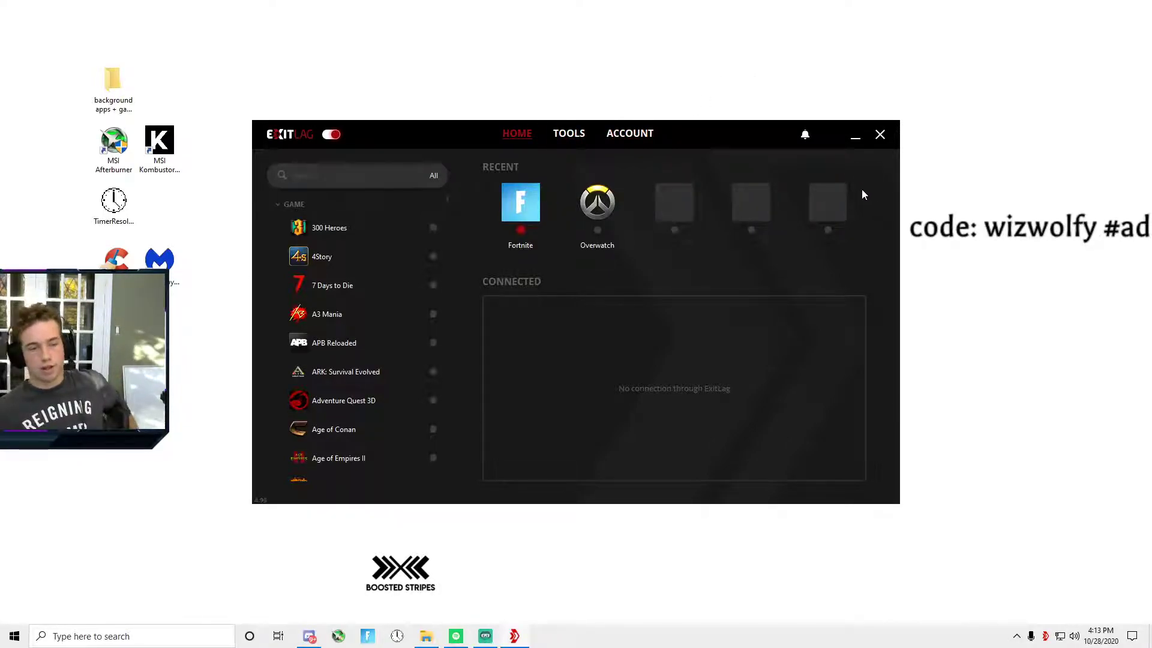
pyautogui.click(880, 135)
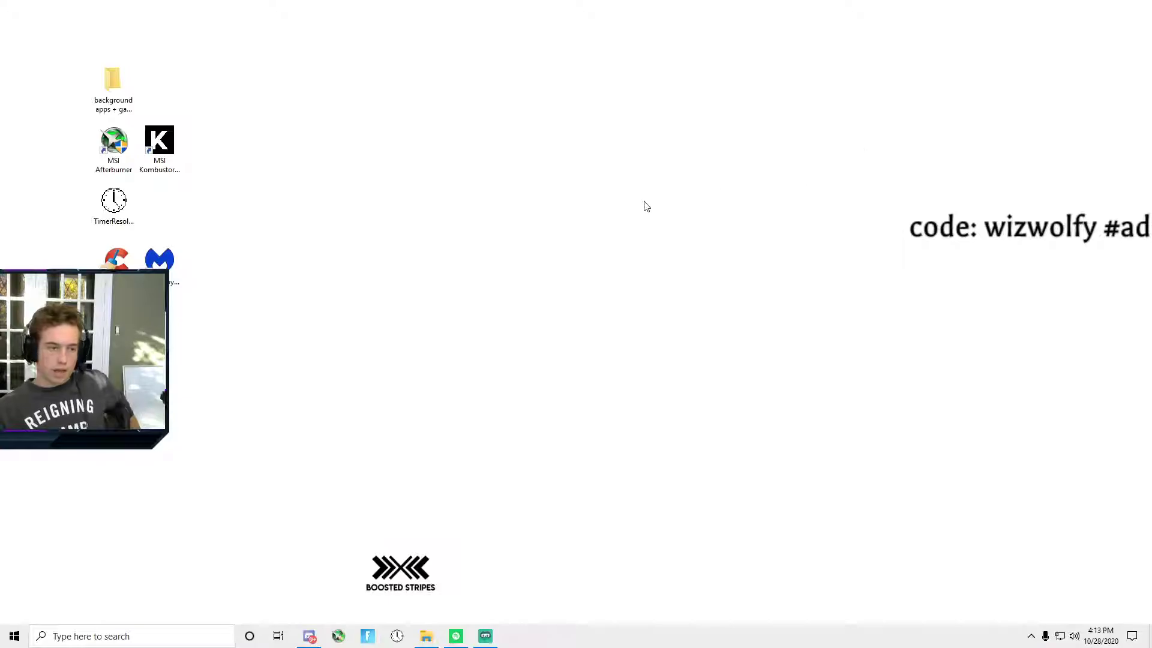